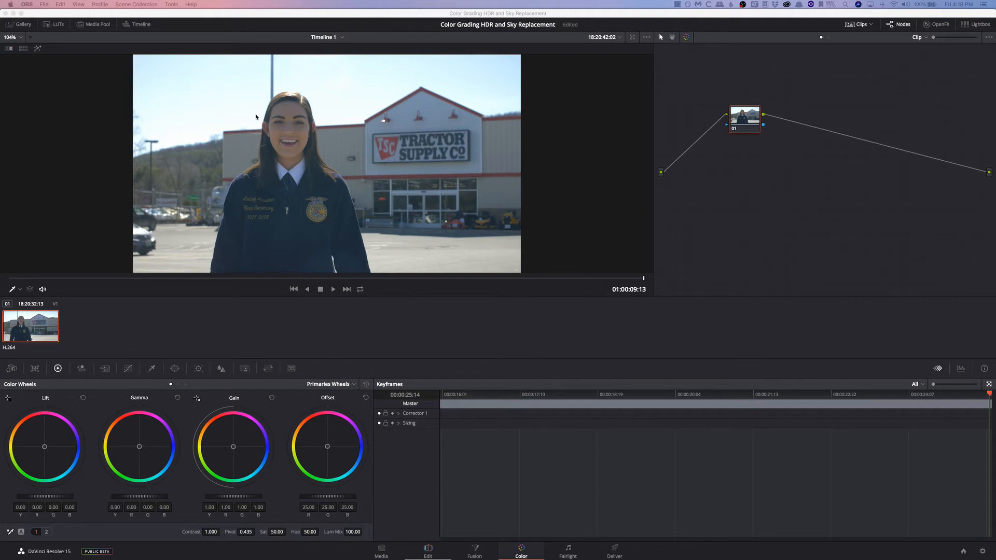
Reset the interface layout, then hide the stills gallery and the clip thumbnails to enlarge the viewer.
click(150, 15)
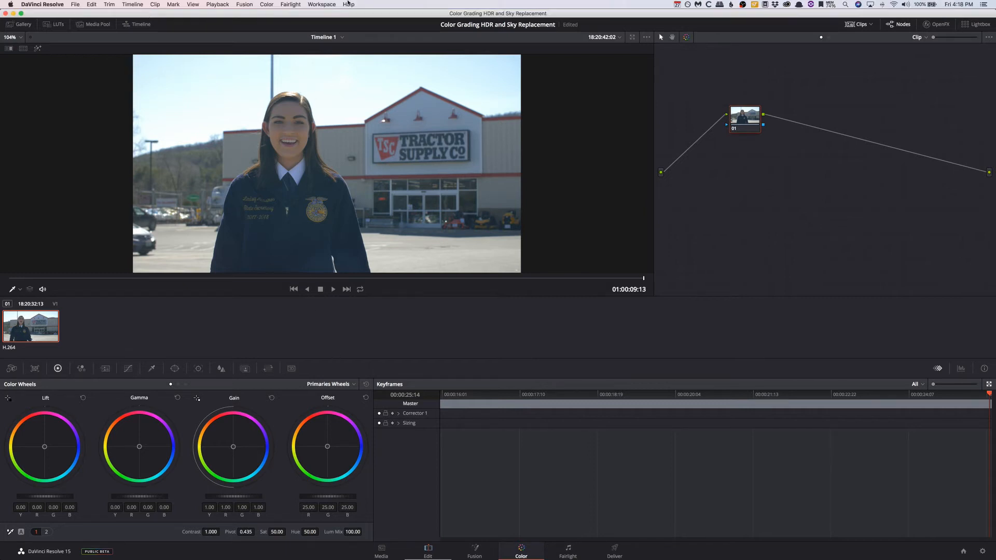
click(321, 5)
click(472, 227)
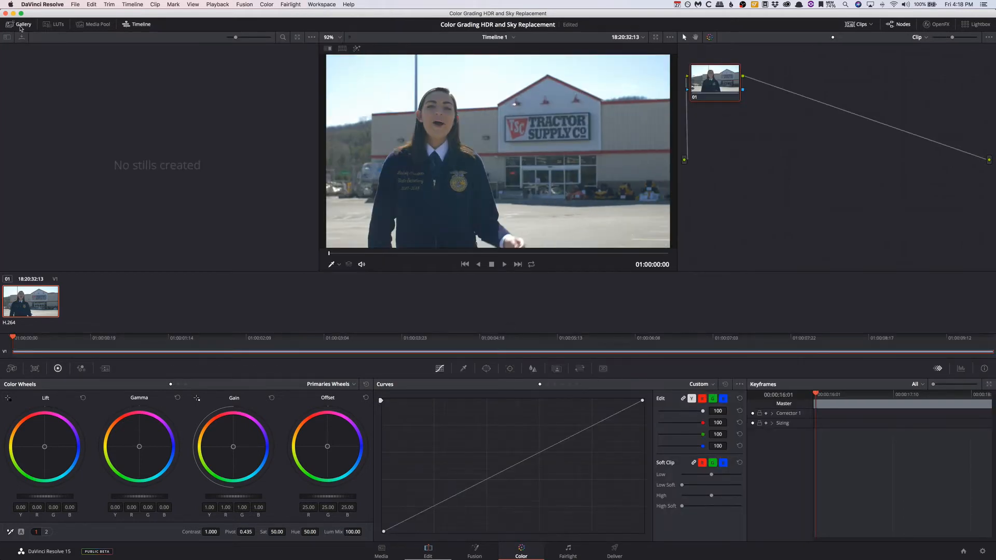
click(22, 27)
click(848, 26)
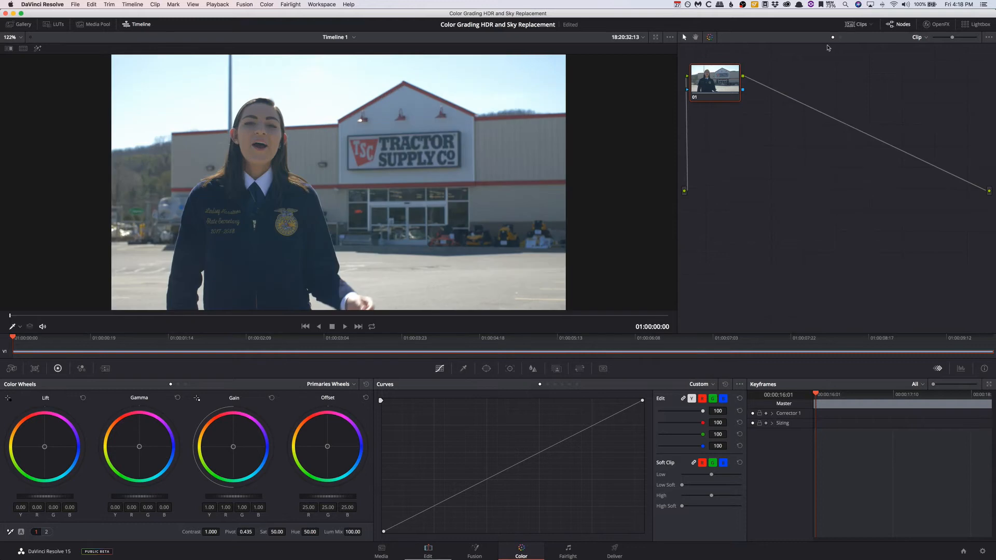
At the clip's last frame, bend the first node's custom curve into a gentle S with lower shadows and brighter midtones, and adjust its saturation.
click(661, 316)
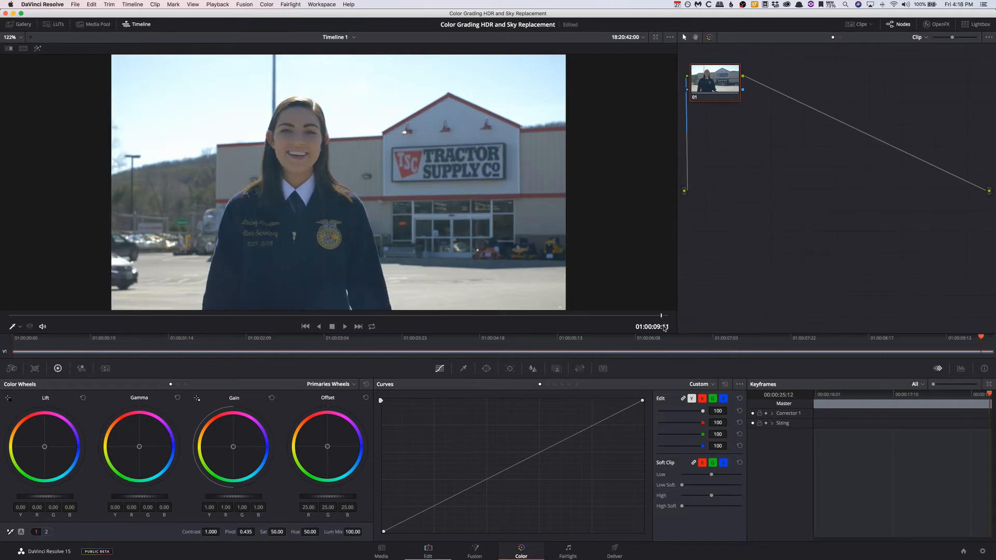
drag(664, 316, 678, 319)
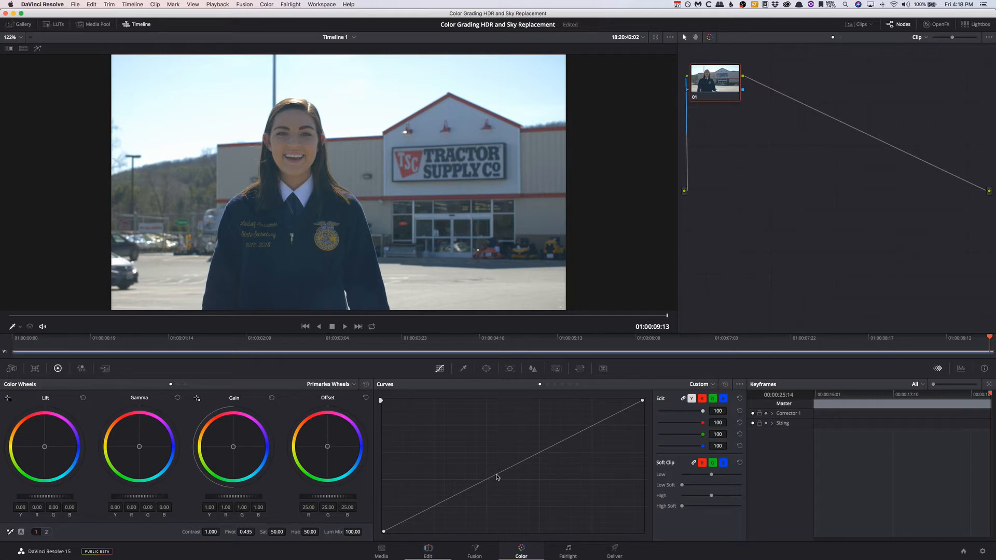
drag(511, 466, 511, 461)
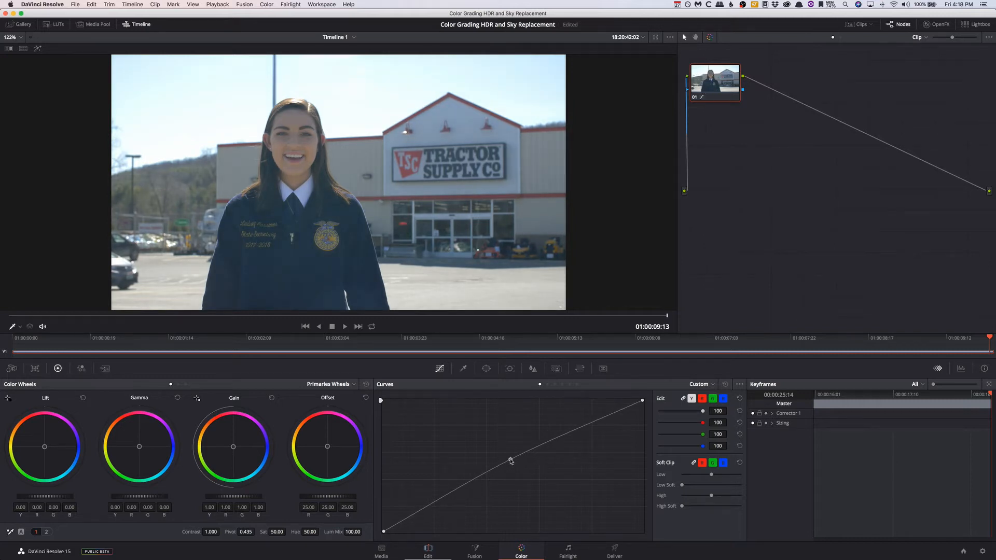
drag(434, 504, 438, 515)
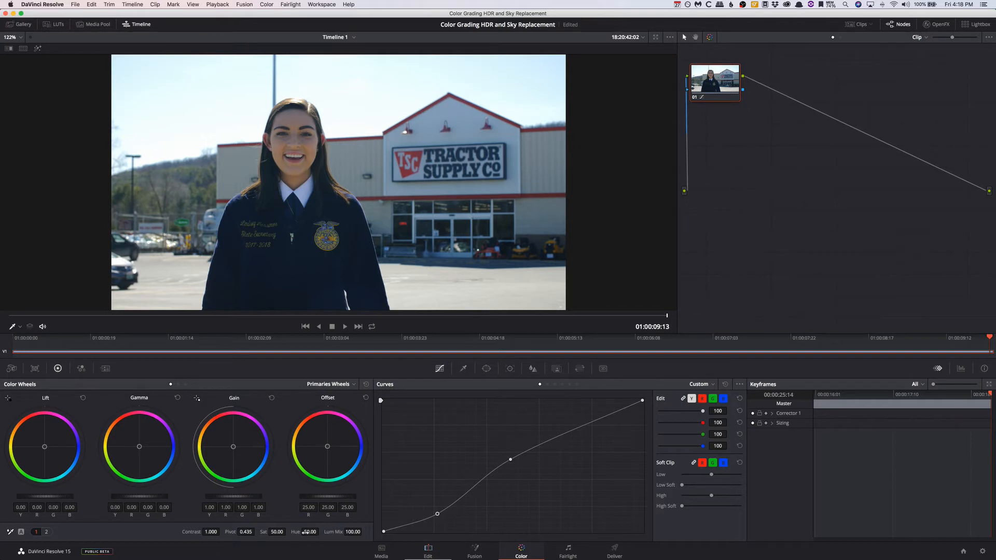
drag(277, 532, 288, 532)
Add a serial node and sample a range of the sky with the HSL qualifier, highlighting the selection in the viewer.
key(alt+s)
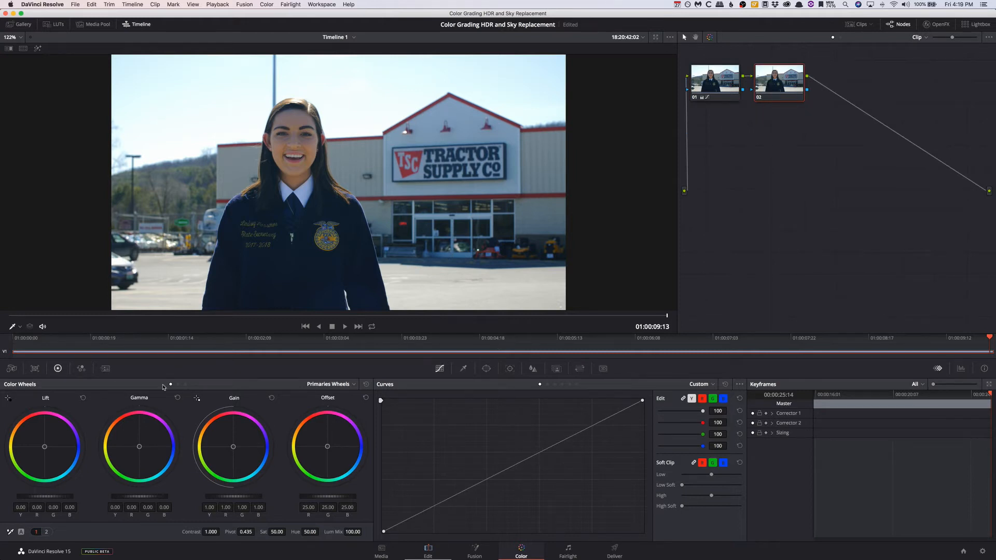
click(463, 369)
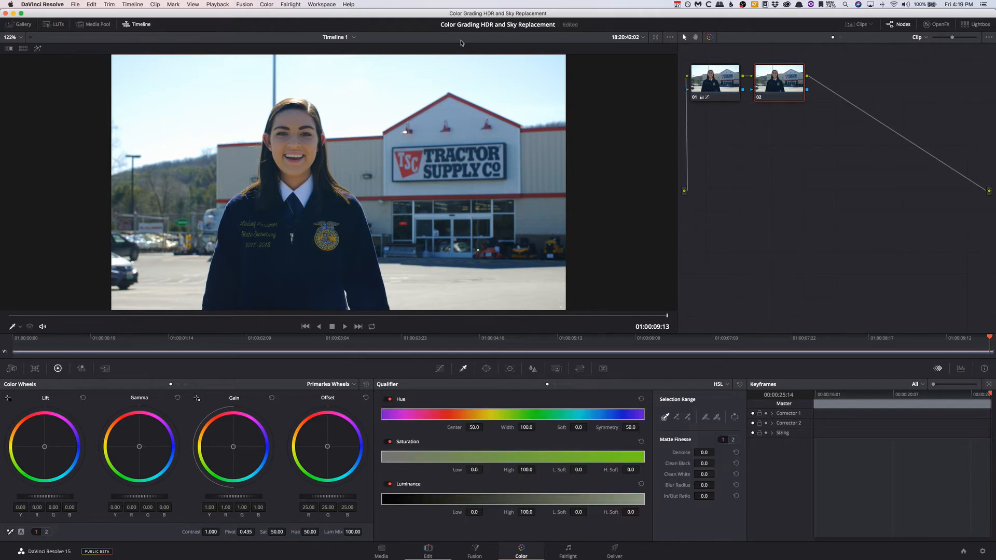
click(448, 71)
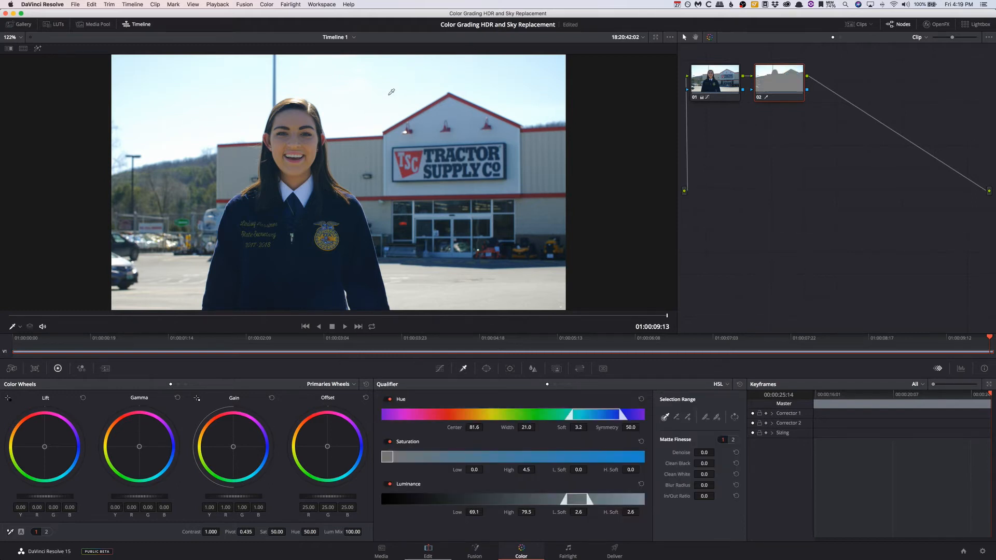
key(shift+h)
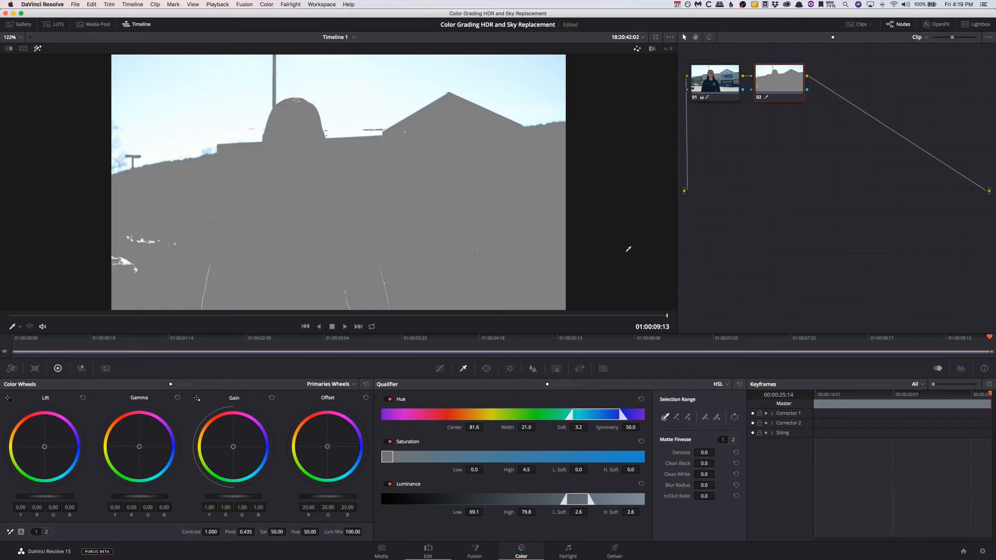
mouse_move(361, 89)
mouse_down()
mouse_move(485, 68)
mouse_move(357, 84)
mouse_move(343, 98)
mouse_move(357, 112)
mouse_move(390, 93)
mouse_move(504, 67)
mouse_move(502, 95)
mouse_up()
Widen the sky key to a hue width of 49.3, saturation high of 13.4 and luminance range of 66.9 to 88.0.
mouse_move(526, 427)
mouse_down()
mouse_move(537, 427)
mouse_move(522, 427)
mouse_up()
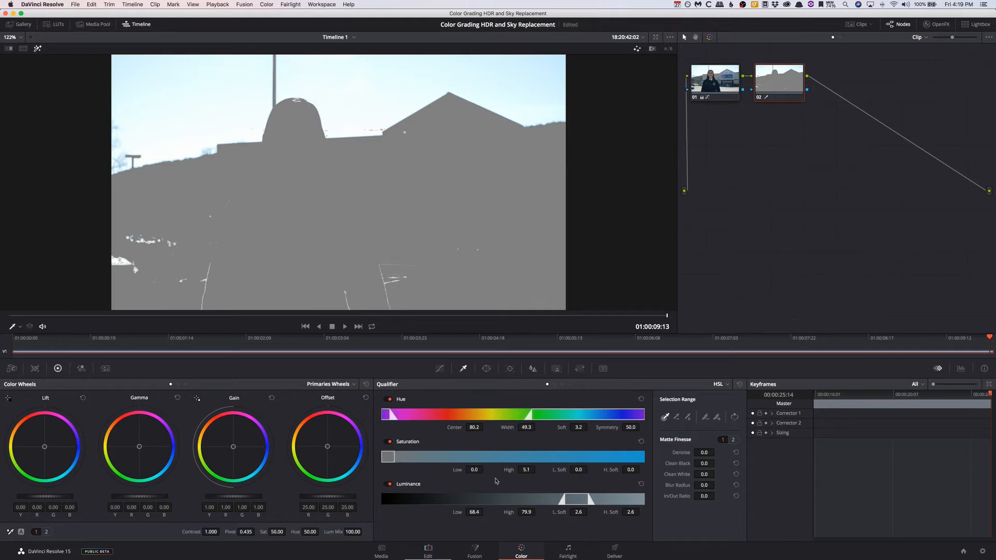
drag(526, 470, 569, 470)
mouse_move(456, 470)
mouse_down()
mouse_move(510, 470)
mouse_move(457, 470)
mouse_up()
drag(458, 512, 486, 512)
drag(485, 512, 537, 512)
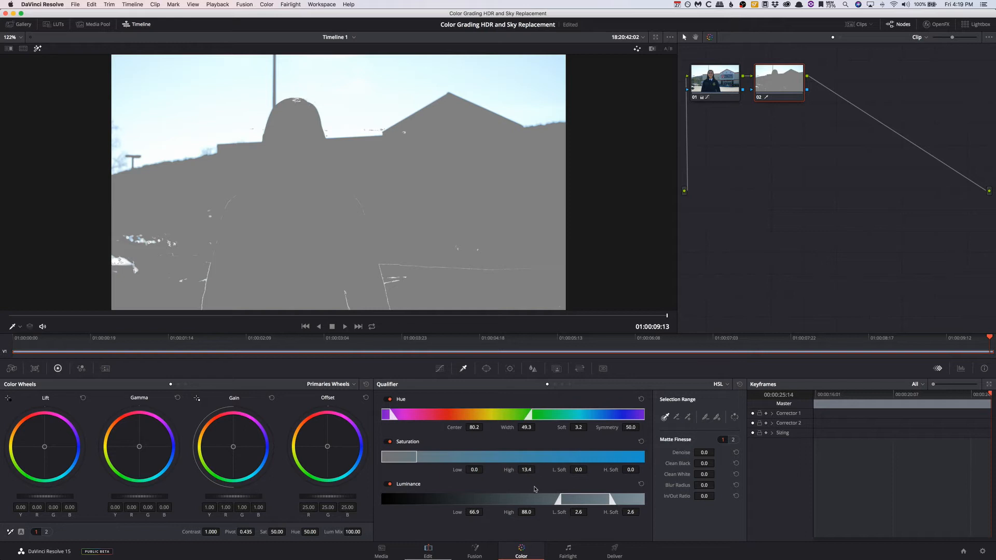
Refine the sky key to hue center 89.0, hue width 49.0 and saturation high 45.7, and fine-tune its luminance limits.
mouse_move(522, 470)
mouse_down()
mouse_move(557, 470)
mouse_move(509, 467)
mouse_up()
drag(531, 427, 546, 427)
mouse_move(476, 428)
mouse_down()
mouse_move(463, 428)
mouse_move(498, 427)
mouse_move(487, 427)
mouse_up()
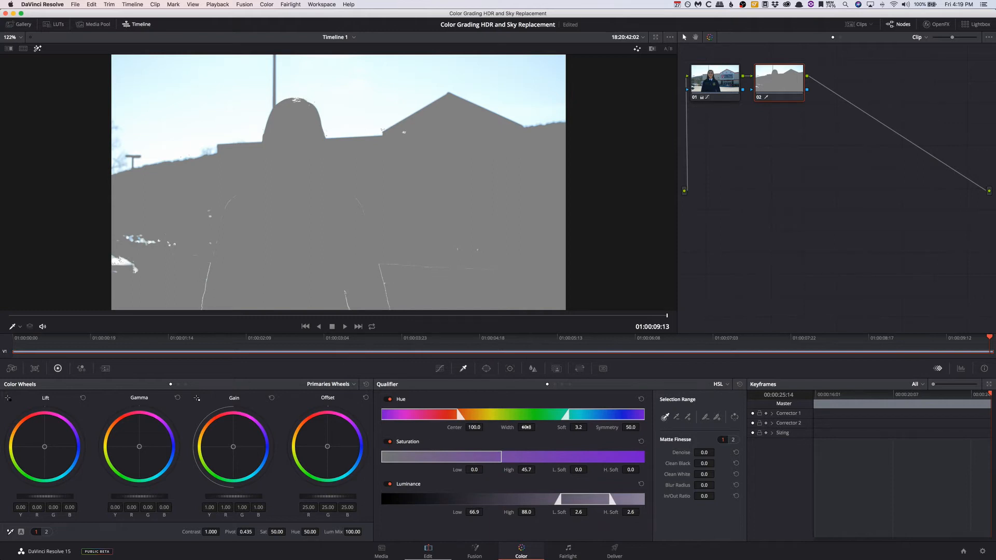
drag(512, 427, 512, 429)
drag(583, 418, 556, 418)
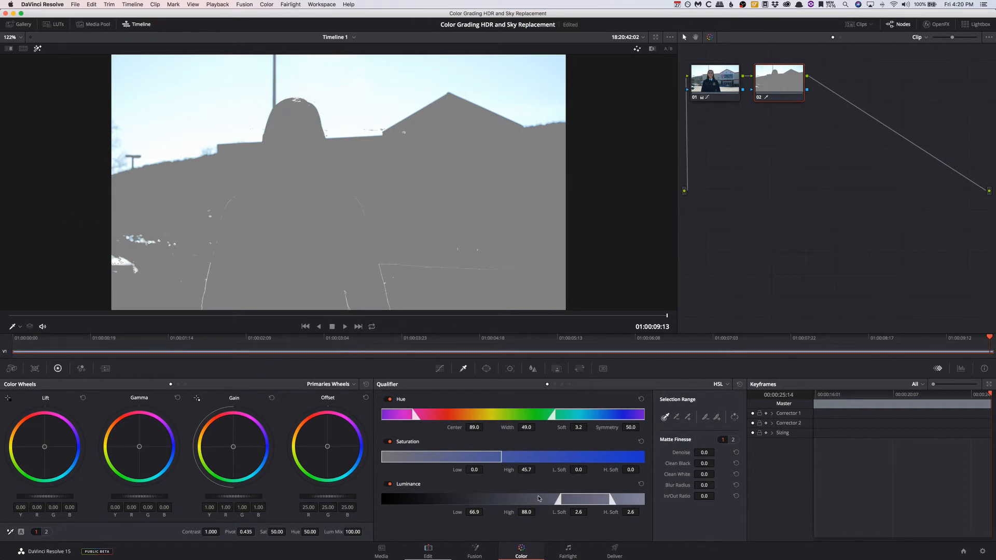
drag(516, 516, 488, 516)
mouse_move(526, 513)
mouse_down()
mouse_move(491, 513)
mouse_move(570, 514)
mouse_move(517, 524)
mouse_up()
Add a linear window to the second node and reshape its corners and lower edge to enclose only the sky above the parking lot.
click(487, 369)
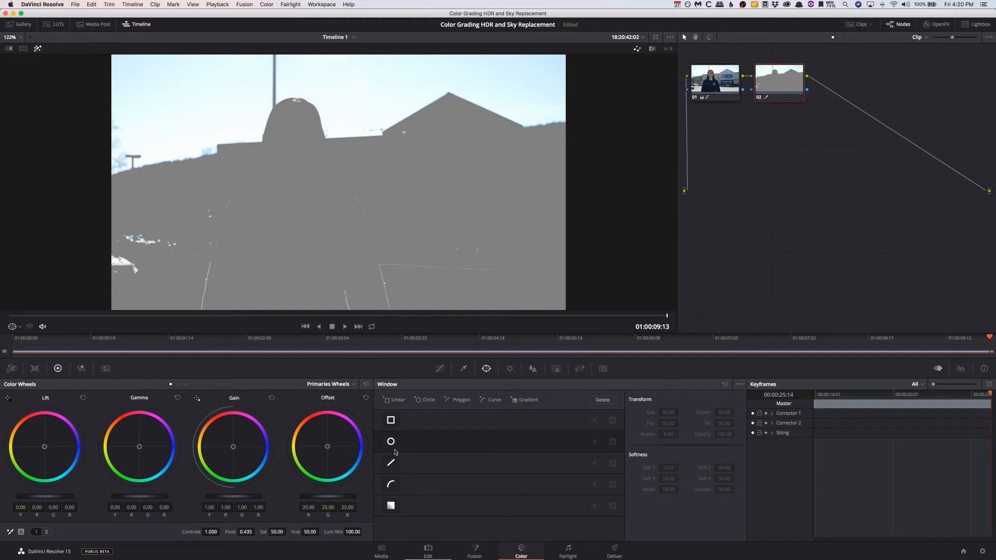
click(391, 420)
drag(337, 180, 176, 102)
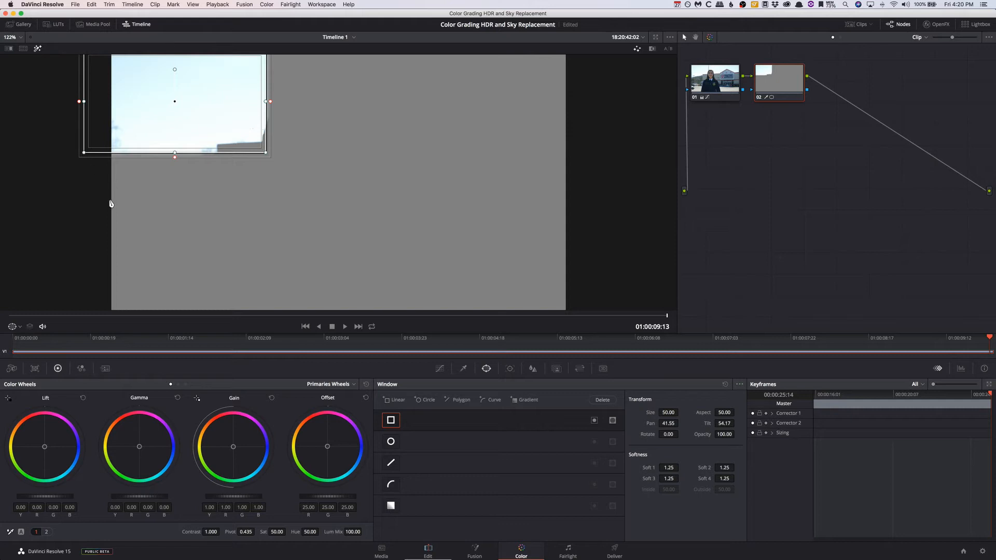
drag(84, 153, 94, 210)
drag(266, 153, 468, 164)
scroll(513, 222, down, 2)
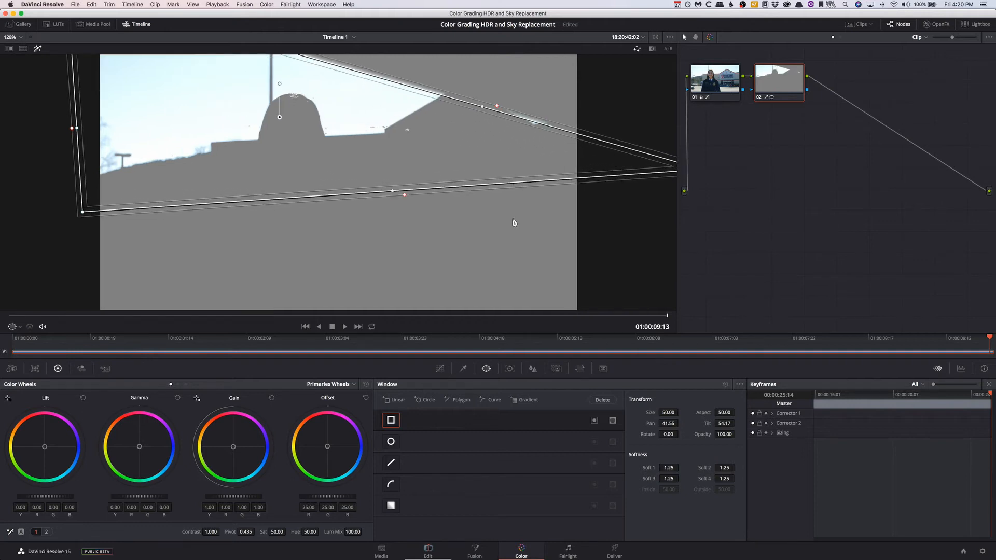
drag(279, 75, 576, 67)
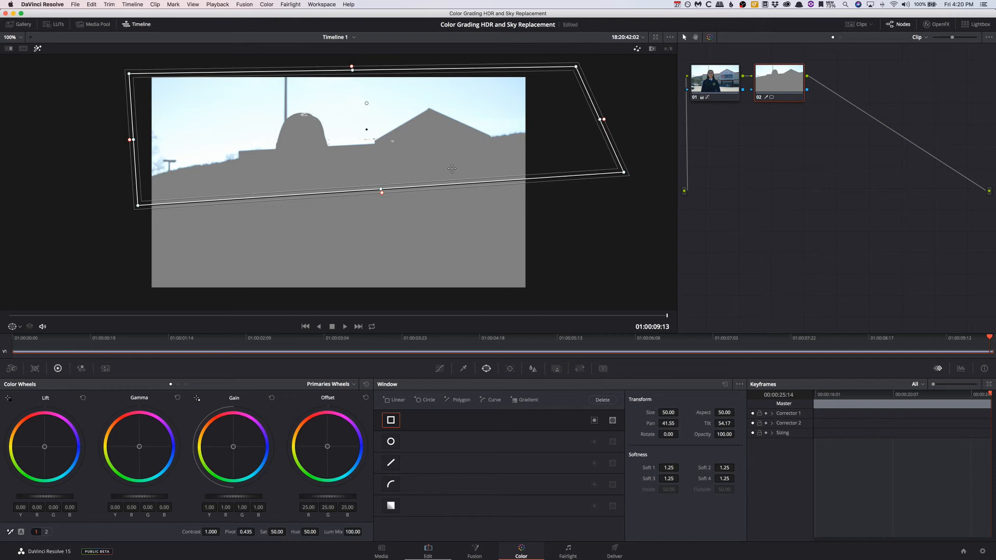
drag(381, 190, 362, 174)
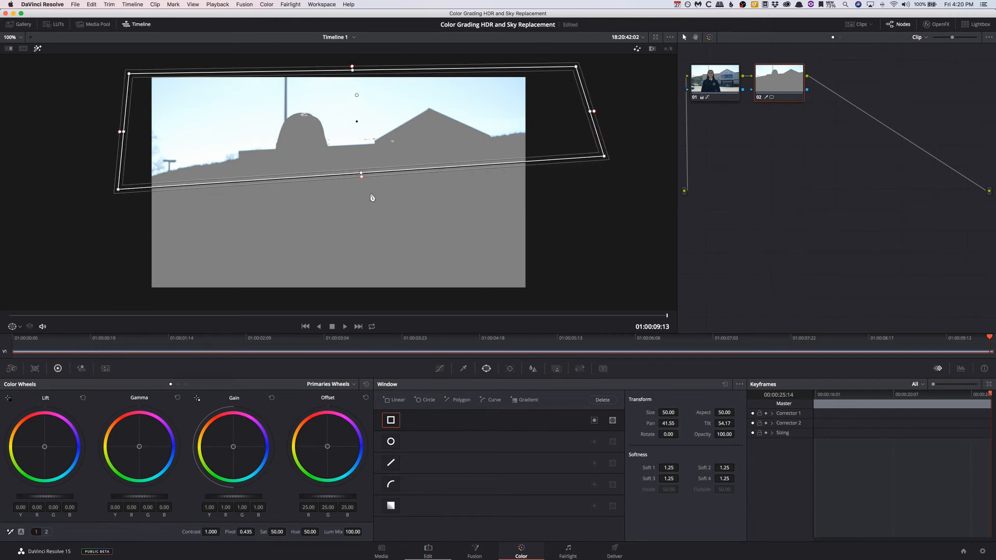
Track the sky window backward from the last frame to the start of the clip with pan, tilt, zoom and rotate enabled.
click(509, 369)
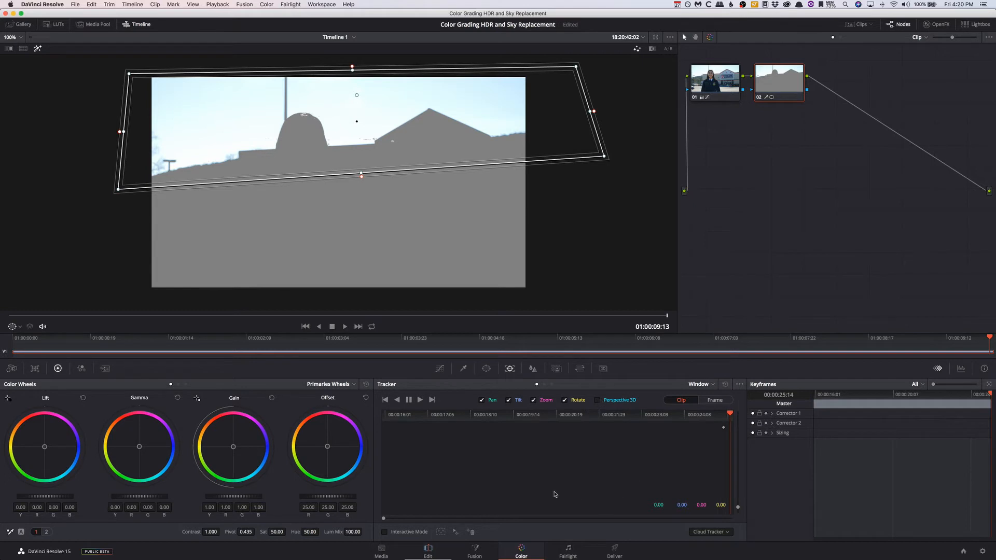
click(397, 400)
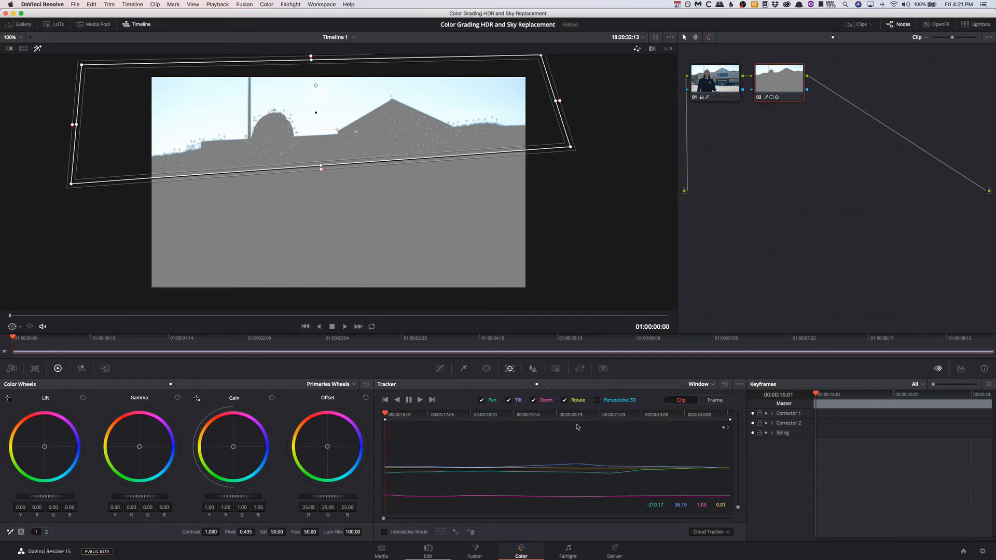
click(487, 369)
Shift the sky's gain toward blue at R 0.71, G 0.93, B 2.52, set saturation to 100 and hue to 50, and show the full image.
click(440, 369)
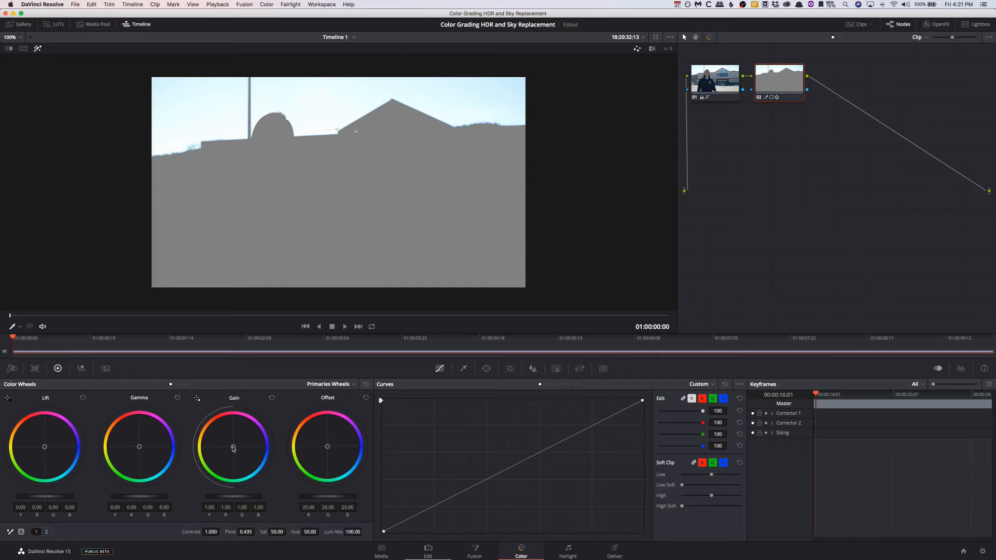
drag(233, 447, 257, 451)
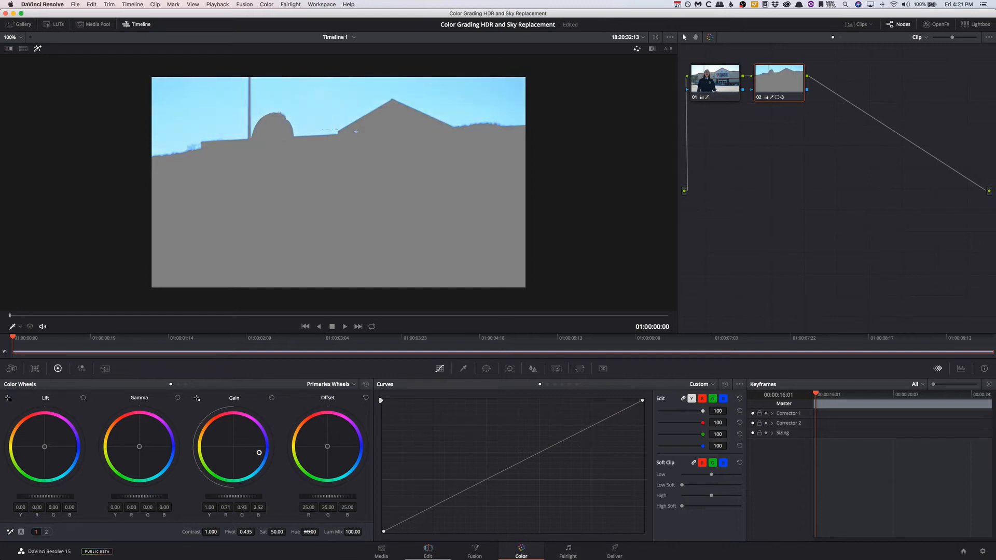
drag(288, 531, 315, 532)
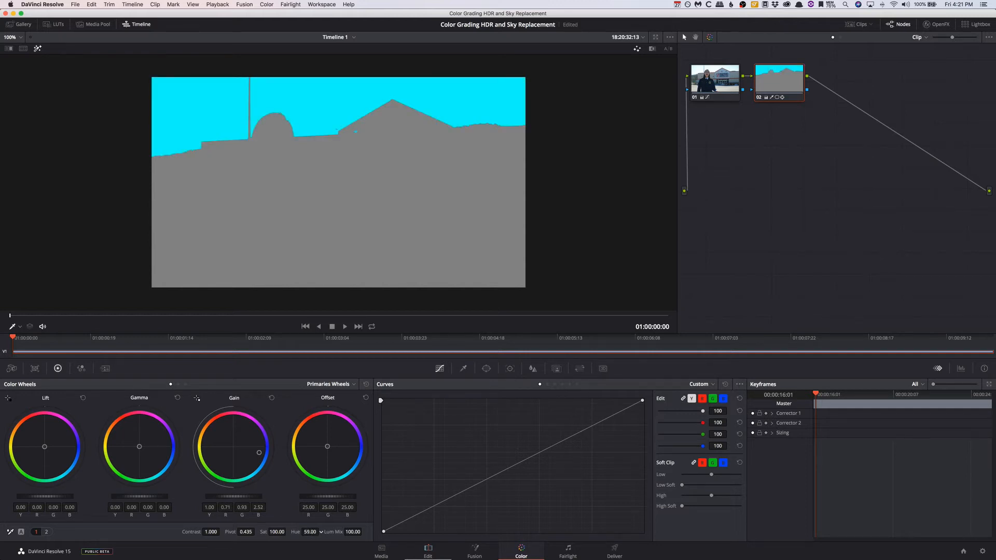
drag(321, 532, 322, 532)
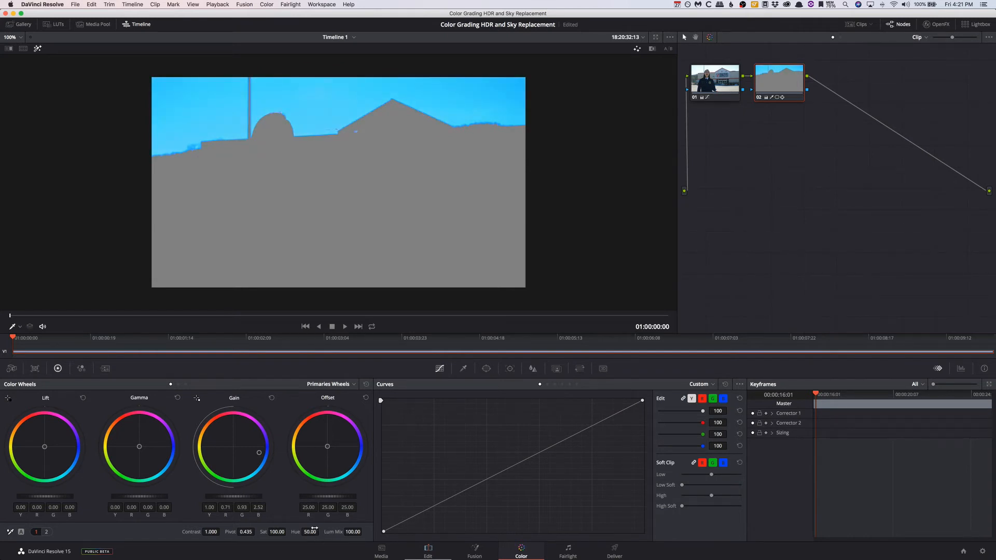
key(shift+h)
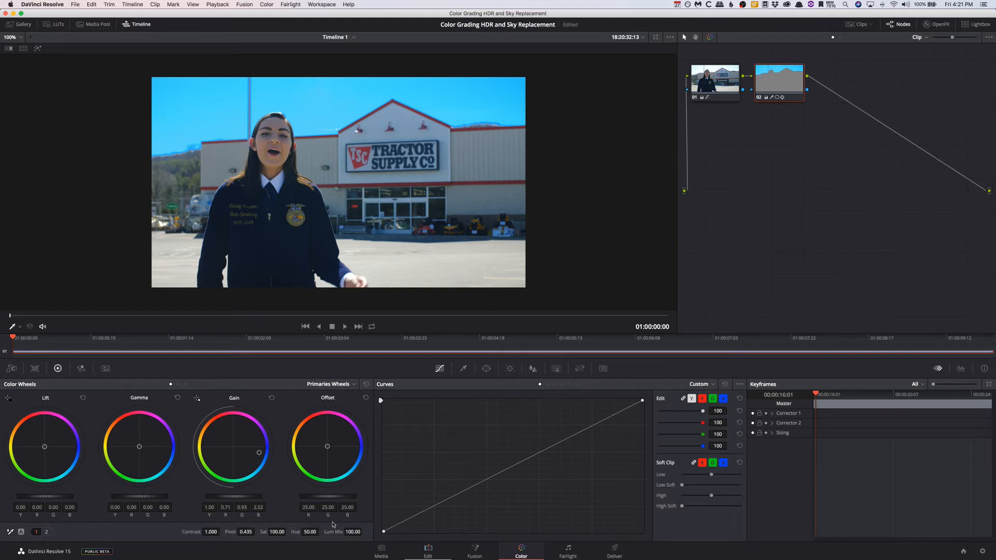
Lower the sky node's saturation to 45.80, comparing the highlighted selection with the full image.
key(shift+h)
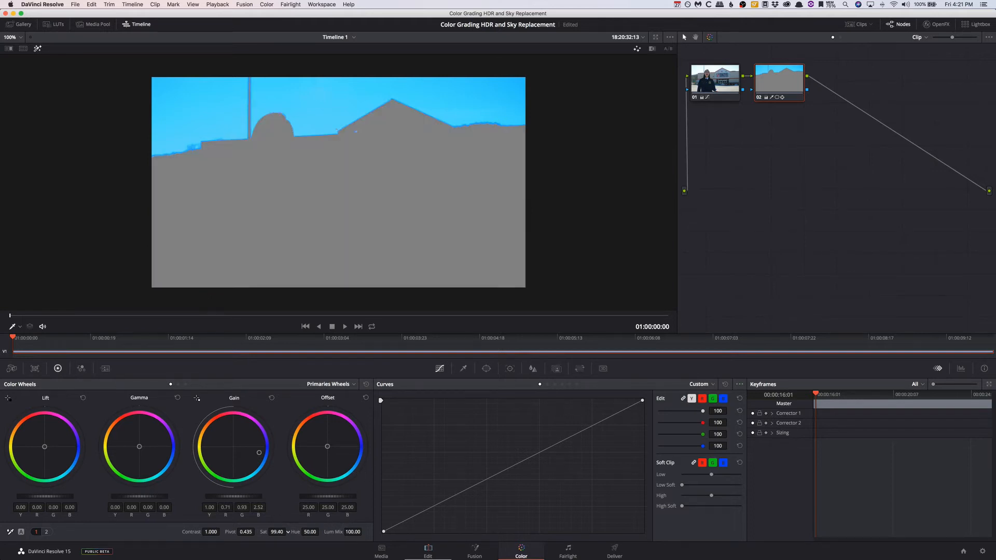
drag(288, 532, 231, 531)
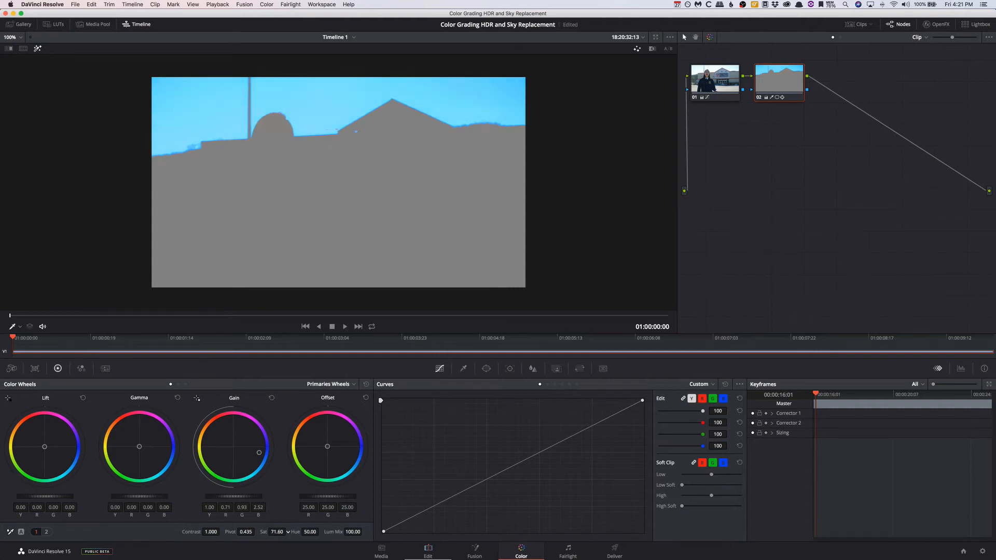
drag(231, 531, 219, 532)
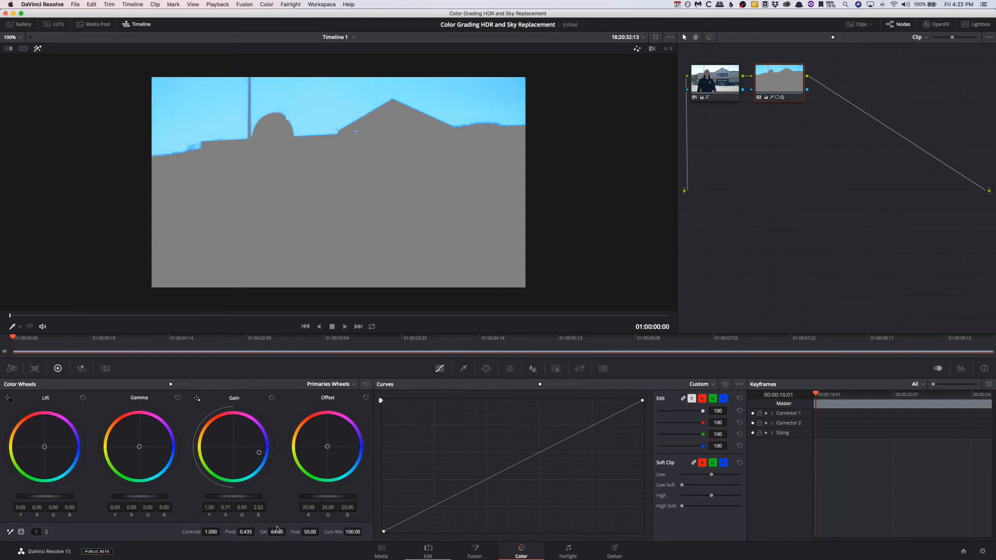
key(shift+h)
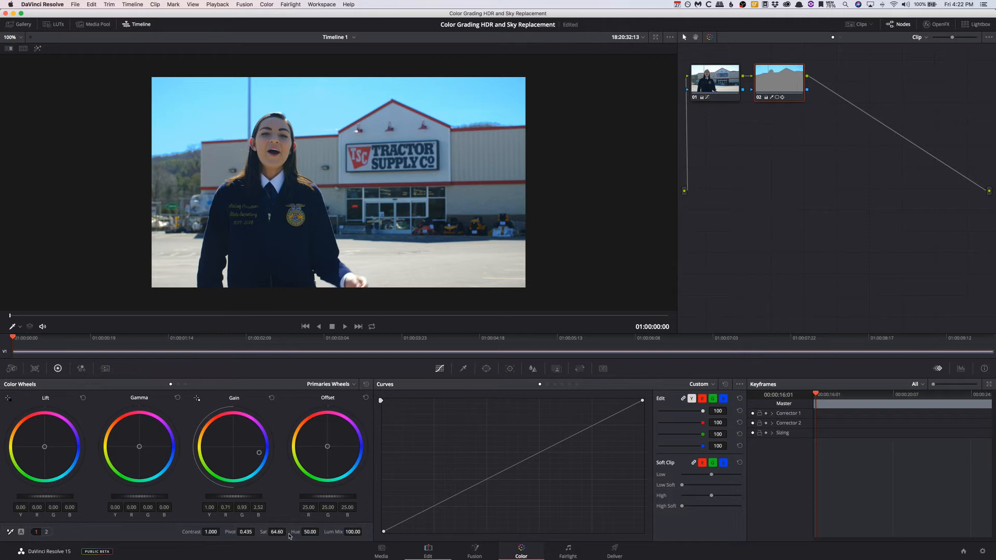
drag(287, 532, 288, 532)
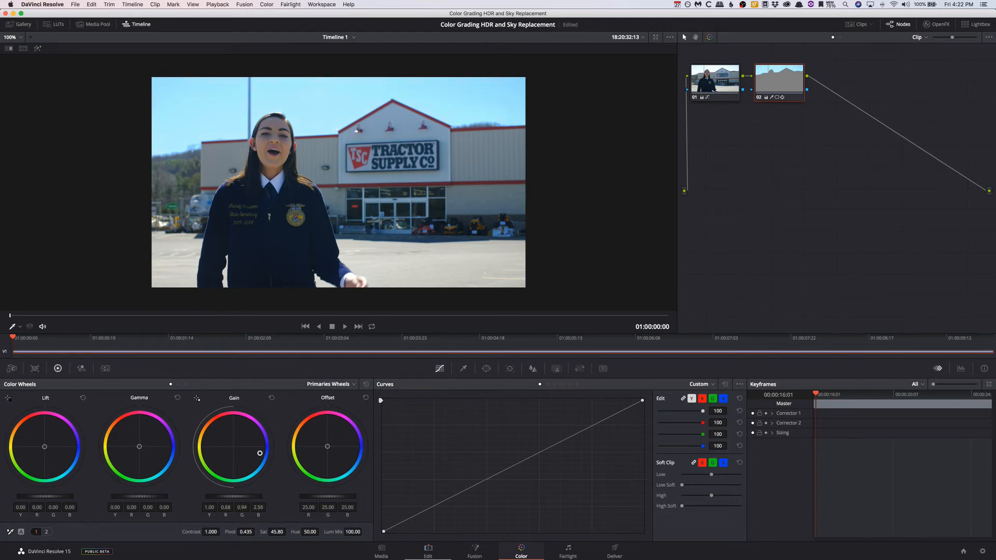
Push the sky's offset toward blue at R 28.02, G 20.83, B 53.53 and play the clip to check the grade.
mouse_move(331, 450)
mouse_down()
mouse_move(343, 453)
mouse_move(343, 444)
mouse_up()
key(space)
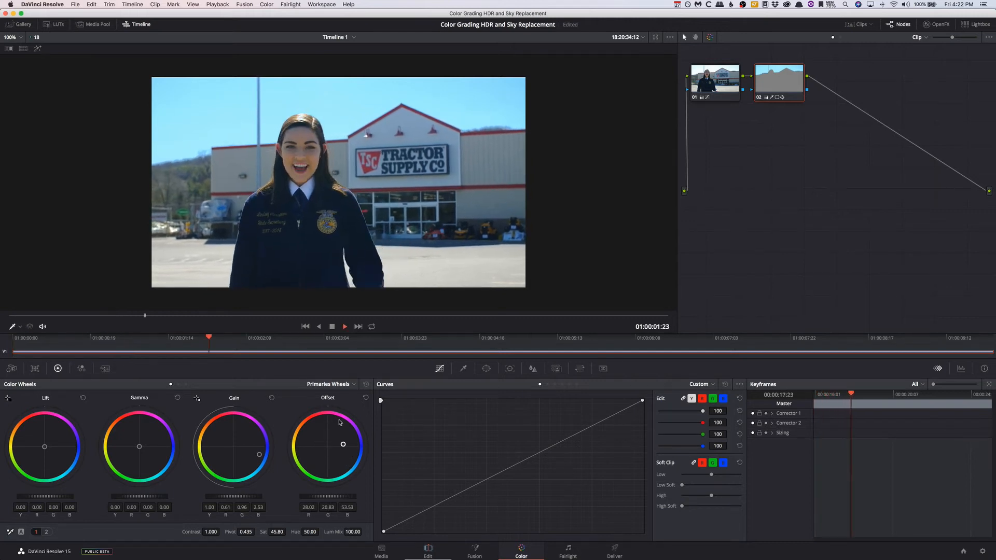
key(space)
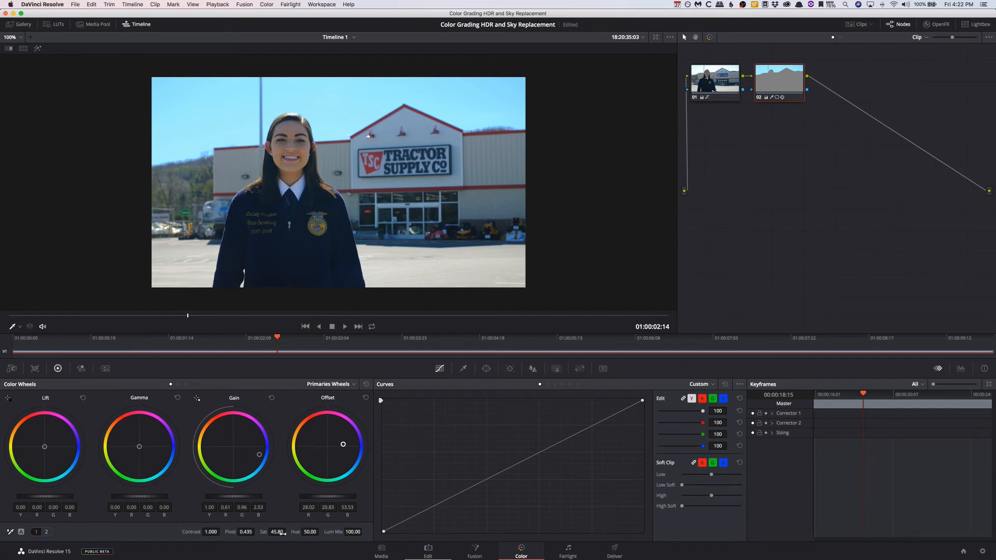
Add a midpoint to the sky node's custom curve and raise it slightly to brighten the midtones.
click(519, 459)
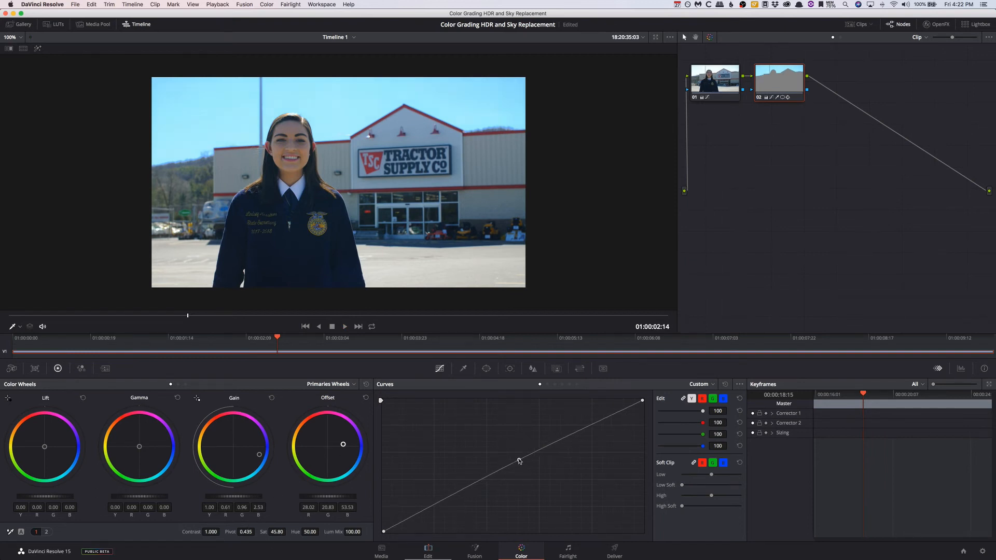
drag(520, 459, 519, 458)
Try pushing the sky's gamma slightly toward blue and its offset to R 20.54, G 19.94, B 75.88, and play the clip.
drag(141, 448, 147, 448)
mouse_move(345, 447)
mouse_down()
mouse_move(347, 456)
mouse_move(354, 450)
mouse_up()
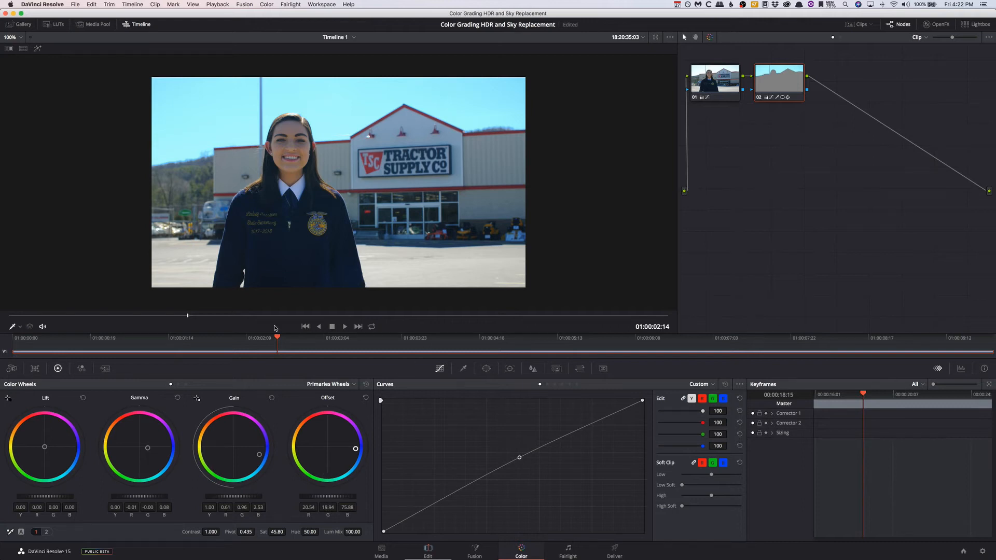
drag(154, 316, 4, 325)
key(space)
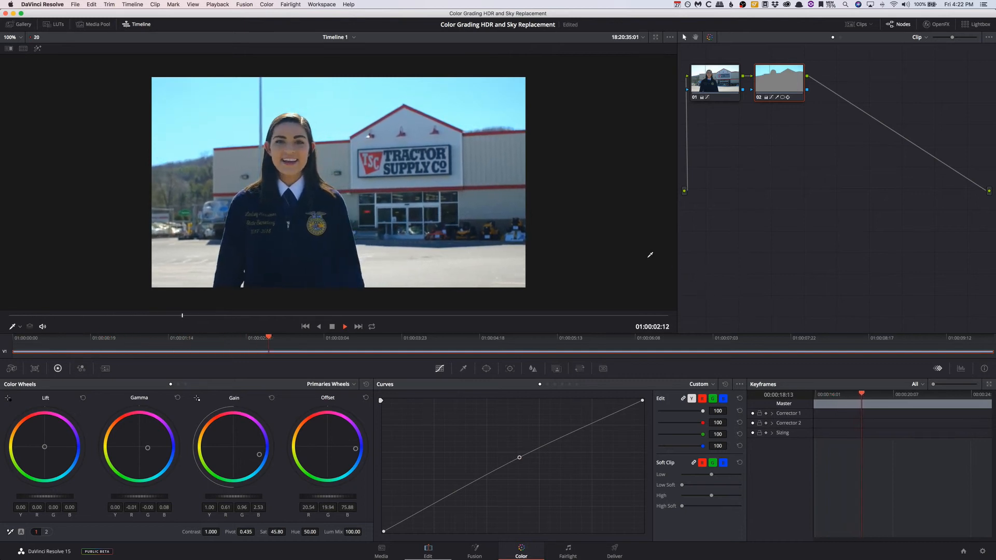
key(space)
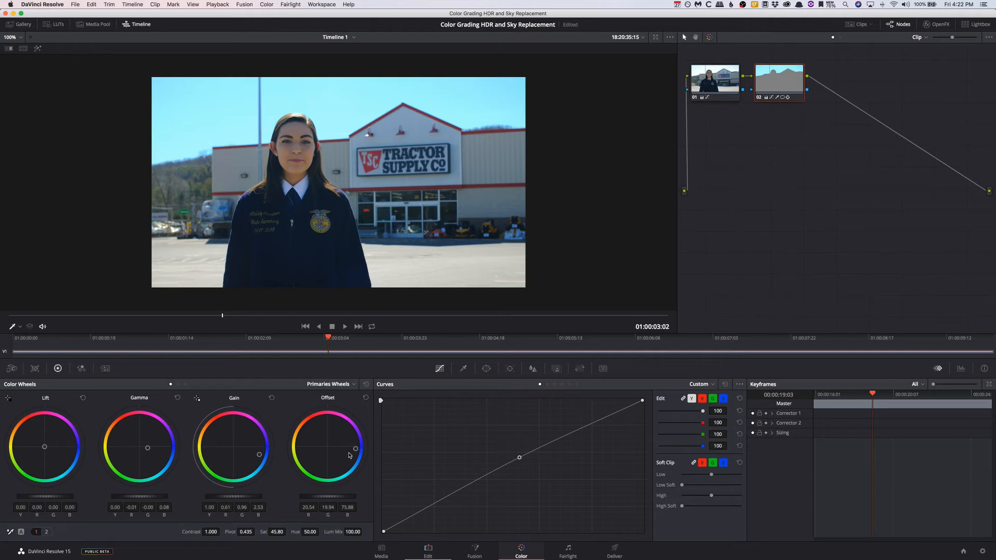
Reset the sky node's primary wheels, push only the gain toward blue at R 0.78, G 0.94, B 2.20, and play the clip.
click(366, 385)
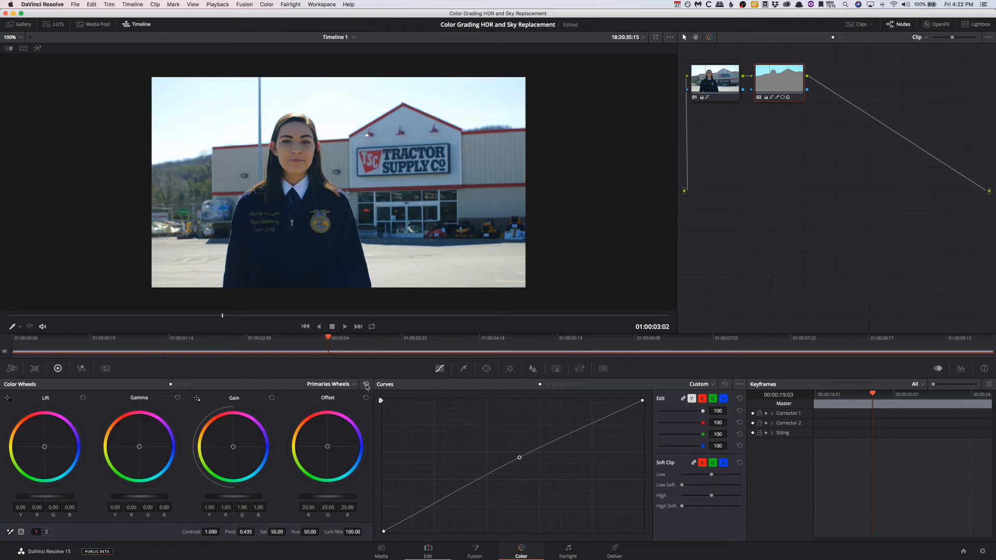
drag(233, 447, 253, 450)
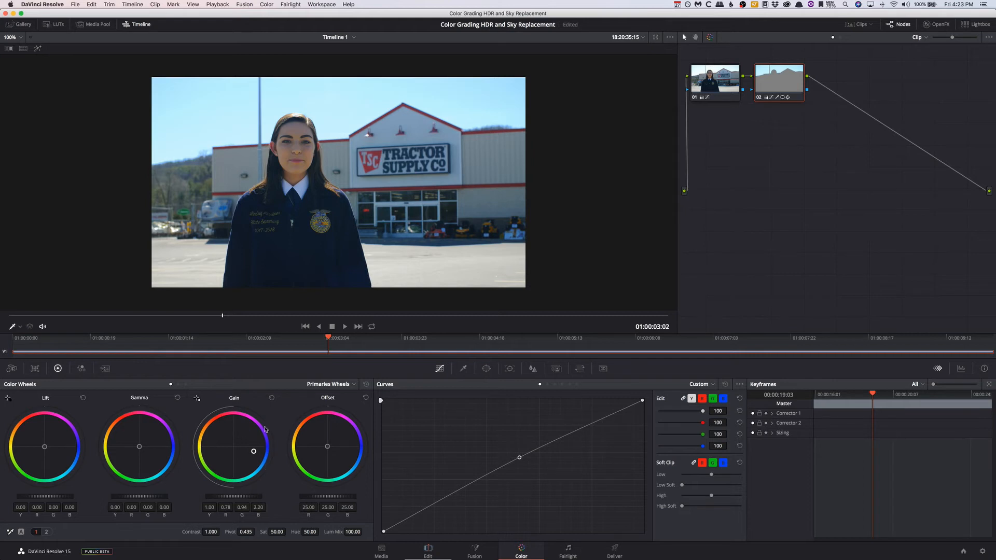
key(space)
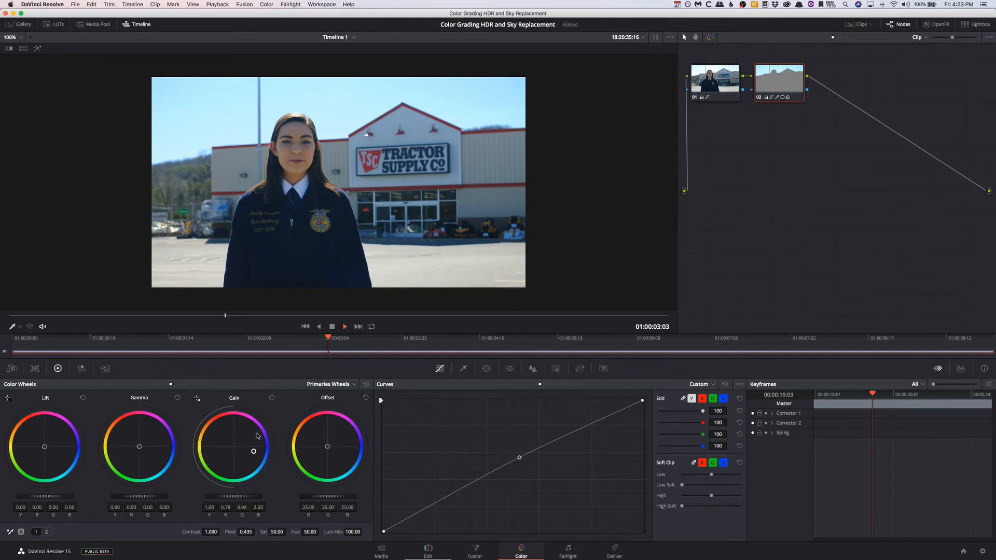
key(space)
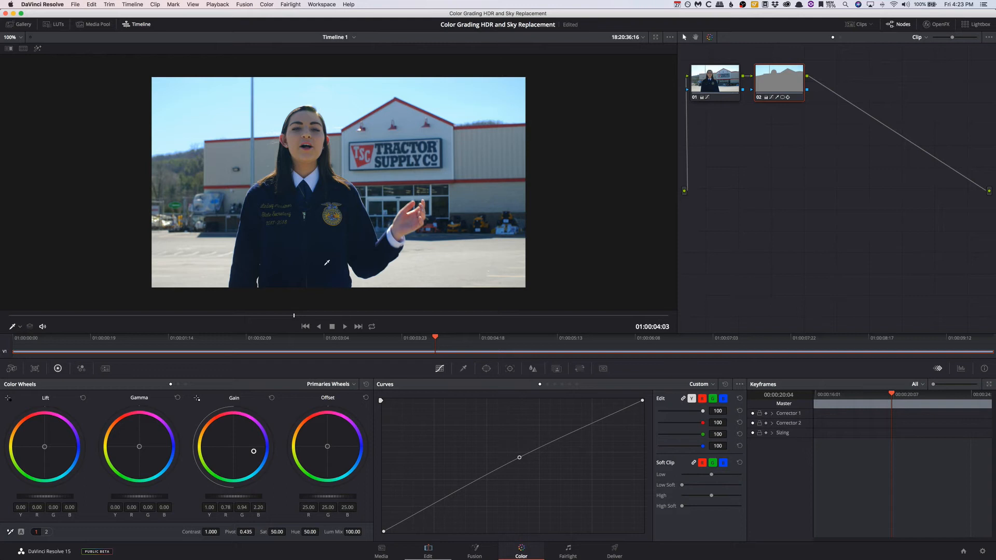
Compare the image with the sky node disabled and enabled at several frames, and play the clip through to its last frame.
drag(294, 315, 225, 316)
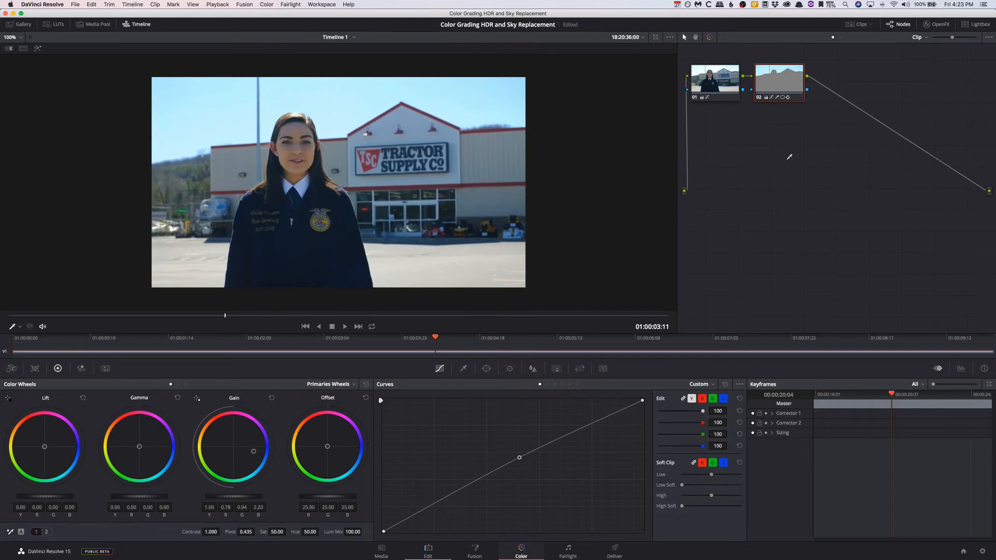
click(757, 98)
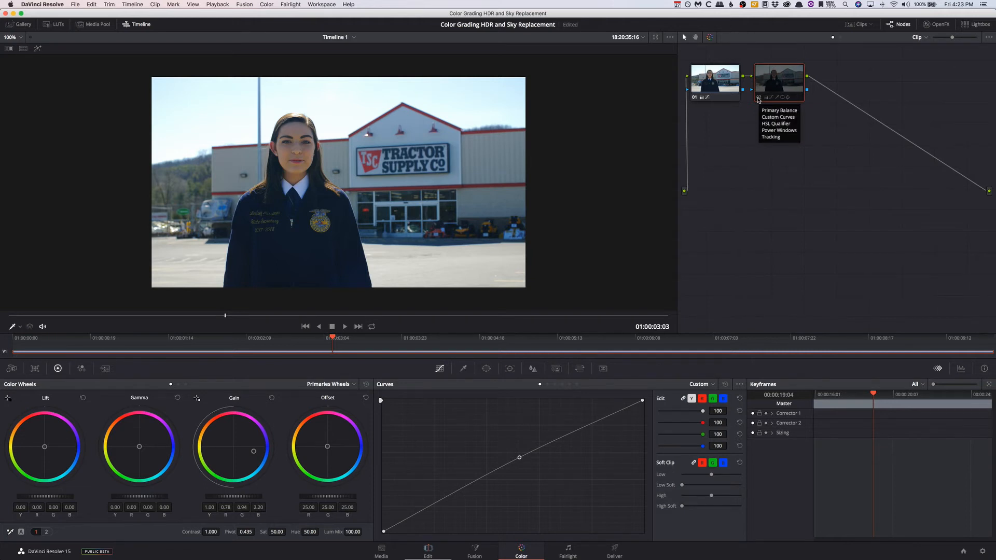
click(758, 98)
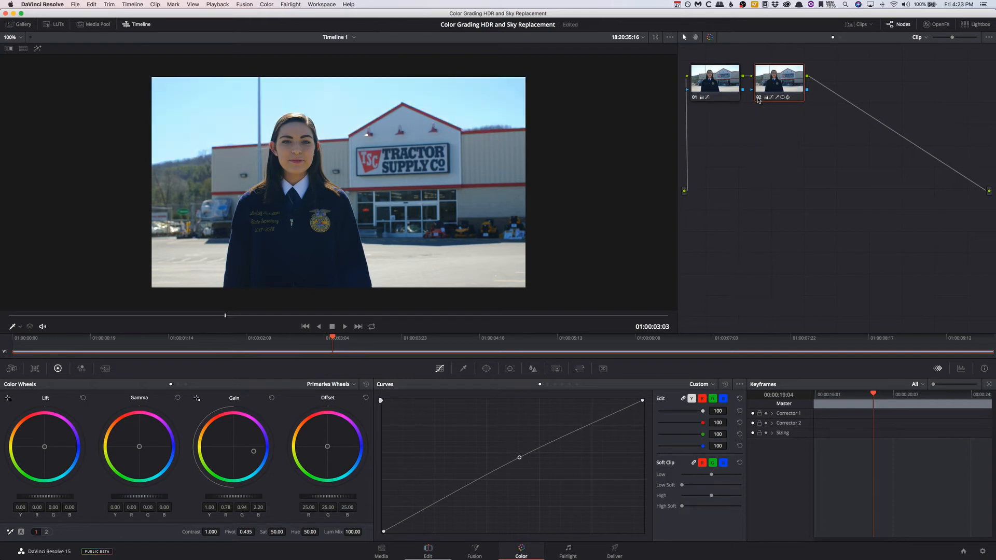
click(758, 98)
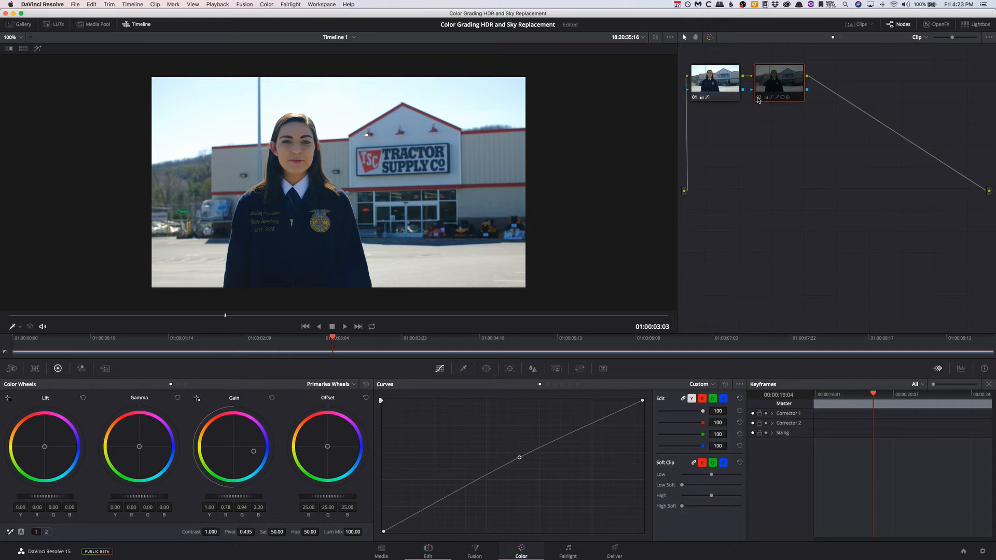
click(758, 98)
key(space)
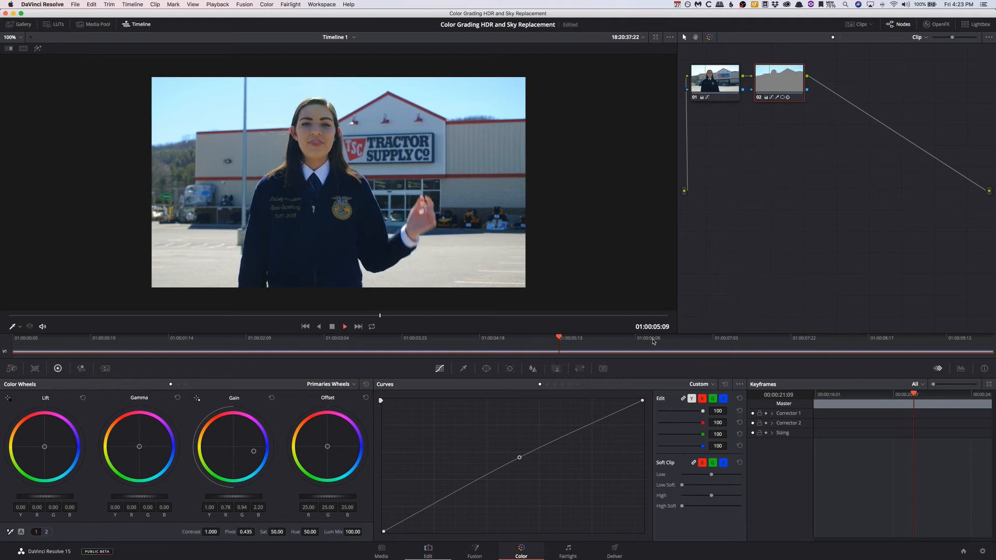
key(space)
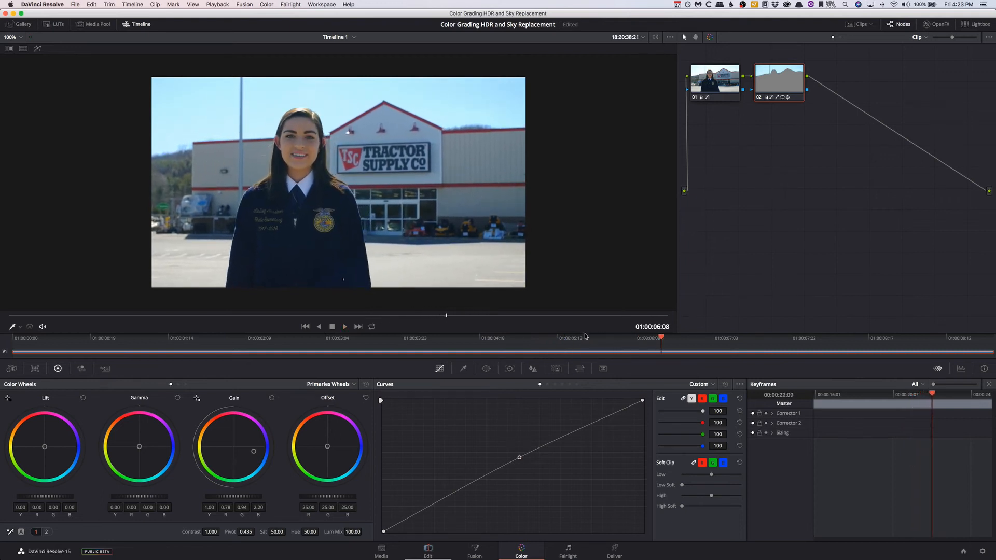
key(space)
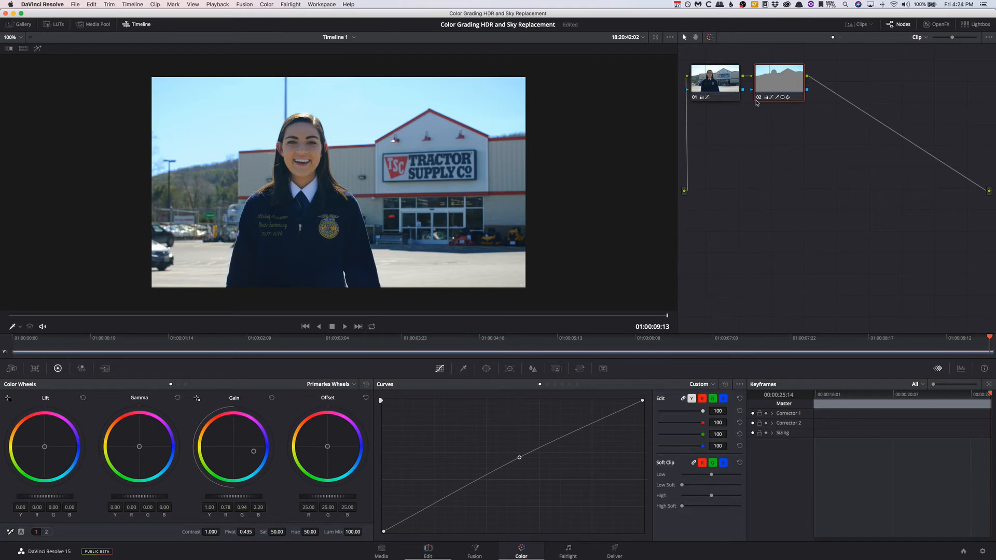
click(758, 100)
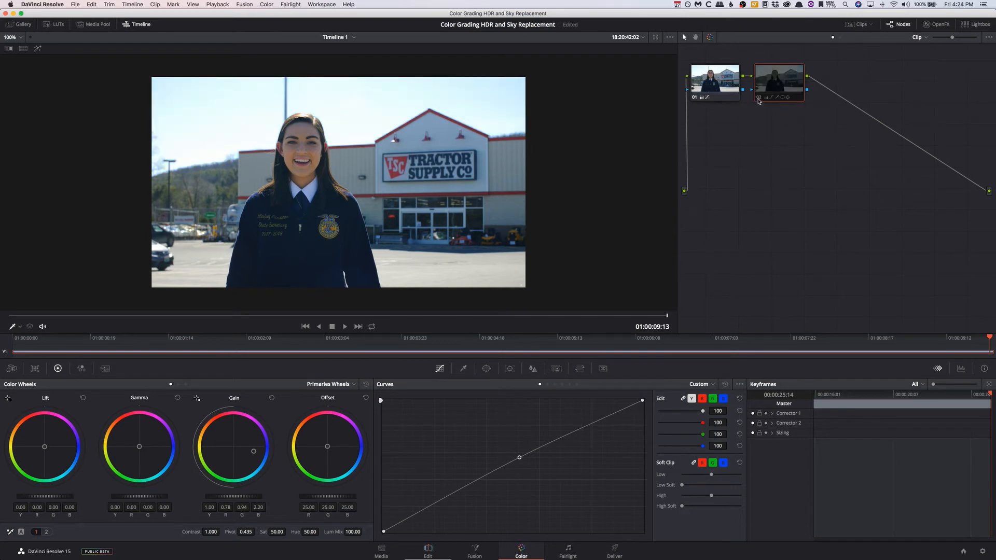
click(758, 98)
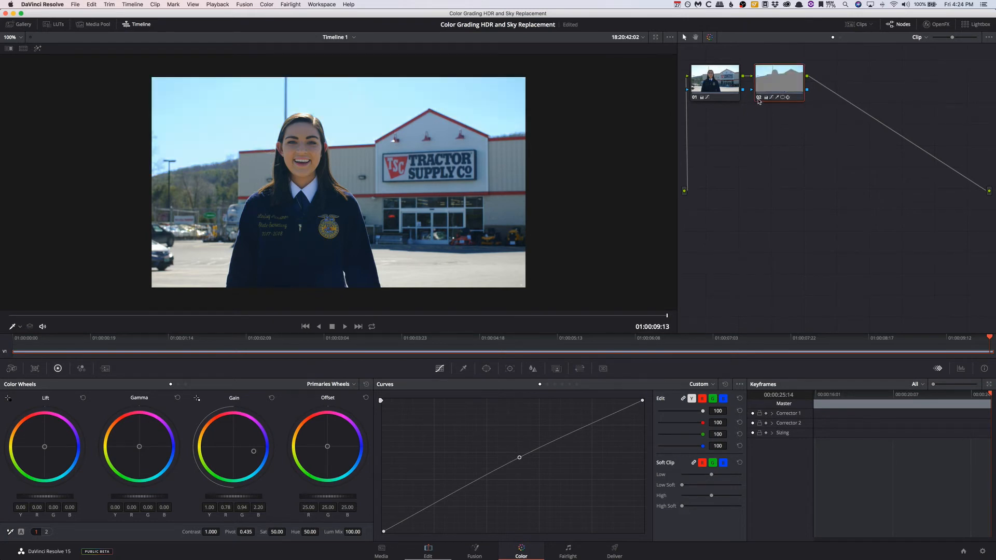
Add a serial node after the first node and rearrange the nodes to make room for it before the sky node.
click(719, 85)
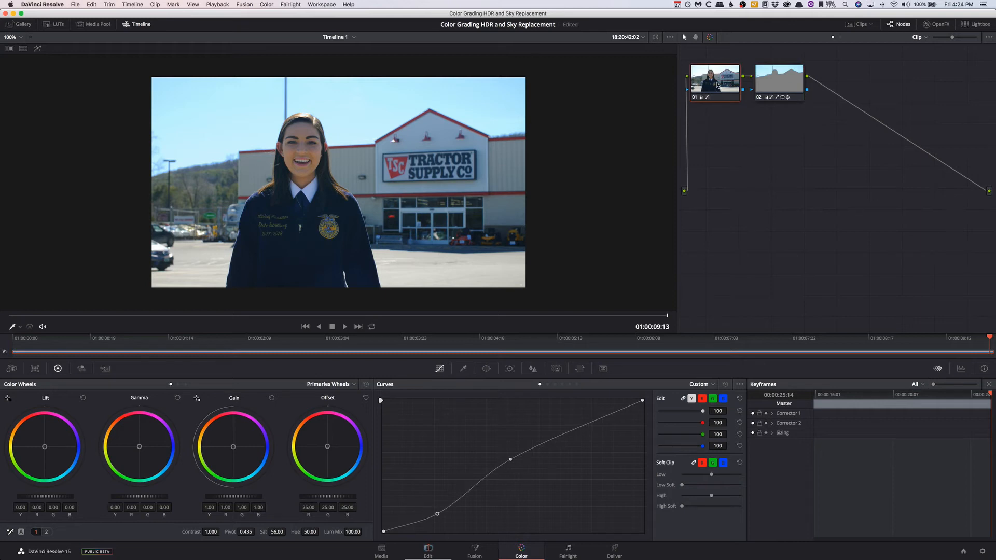
key(alt+s)
drag(787, 78, 872, 83)
drag(771, 127, 768, 123)
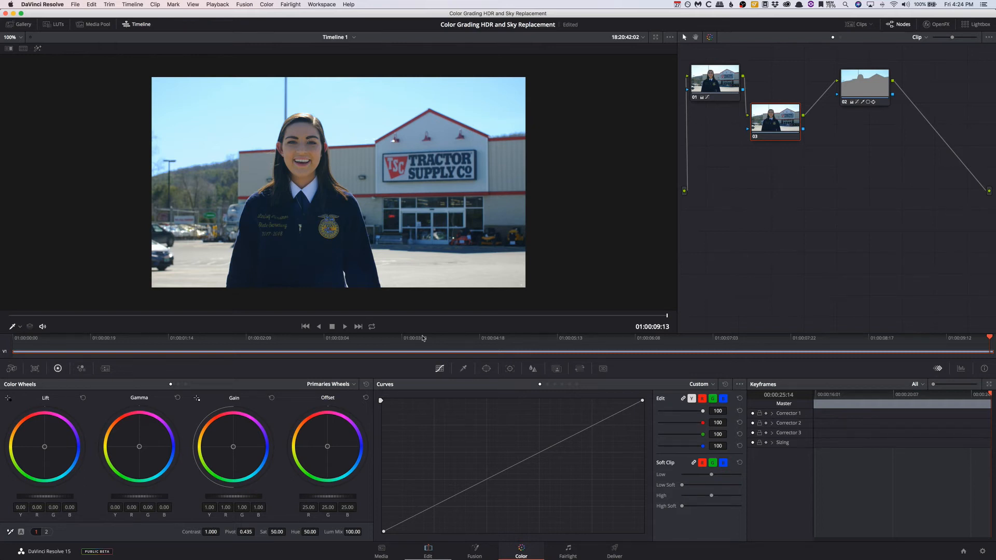
Place a tall circular window around the woman on the new node, with size 54.67, aspect 22.78 and softness 7.48.
click(486, 369)
click(391, 442)
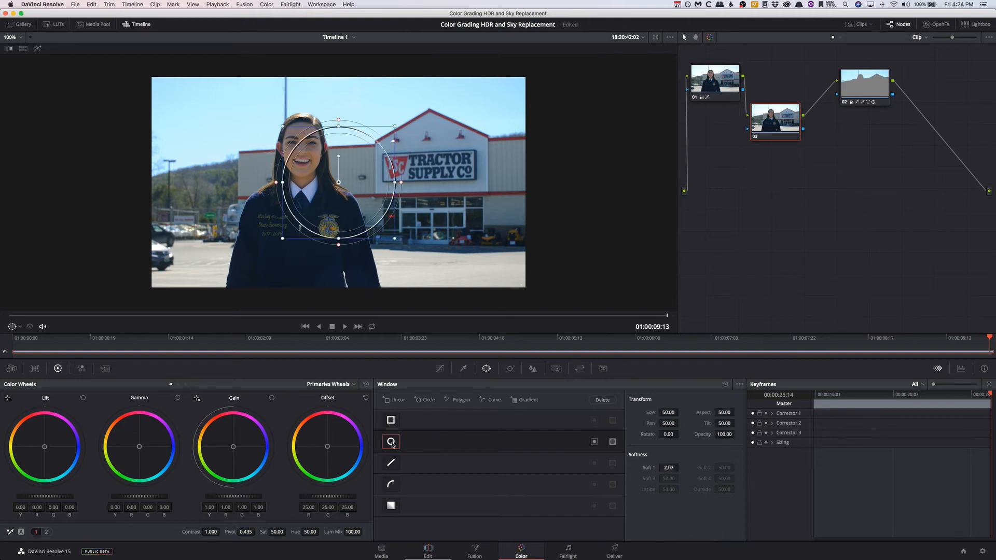
drag(338, 181, 304, 172)
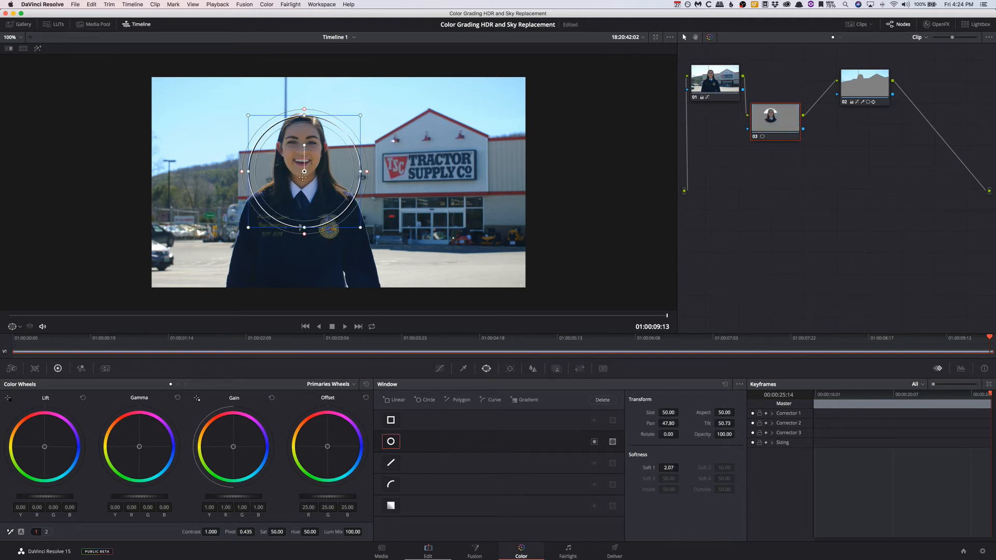
drag(308, 232, 307, 344)
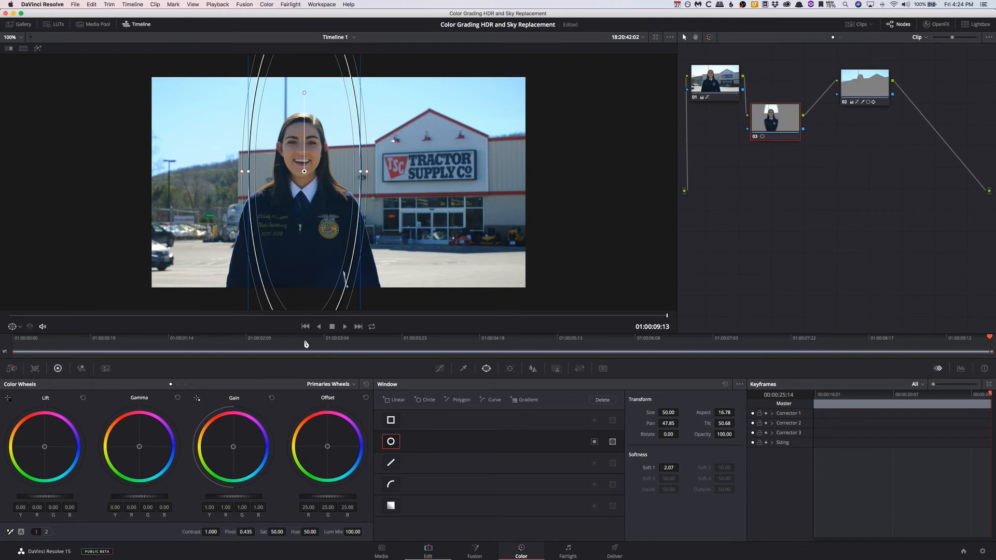
drag(367, 172, 378, 172)
drag(304, 172, 303, 213)
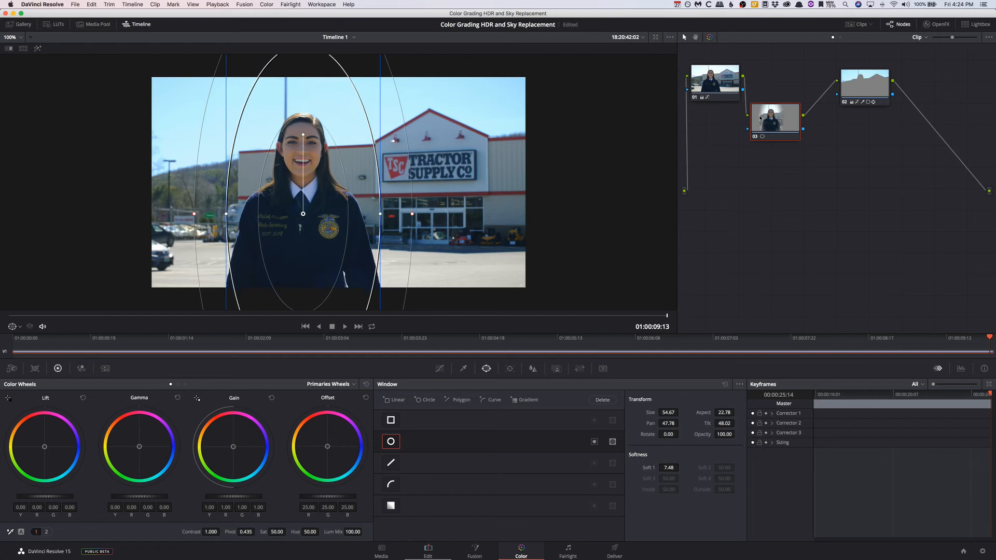
drag(349, 176, 345, 219)
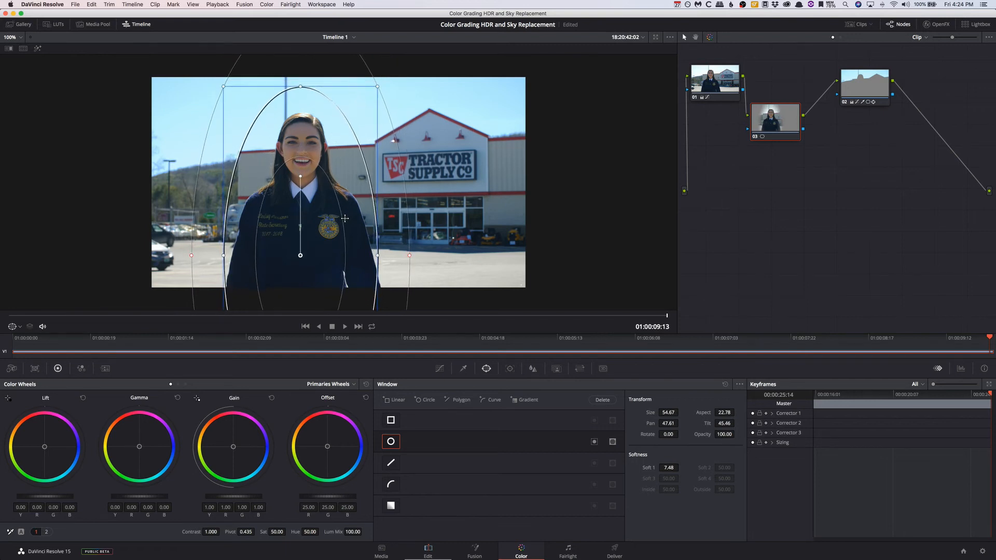
Shape the woman's node curve with a slightly raised midpoint and a lowered shadow point for more contrast.
click(439, 369)
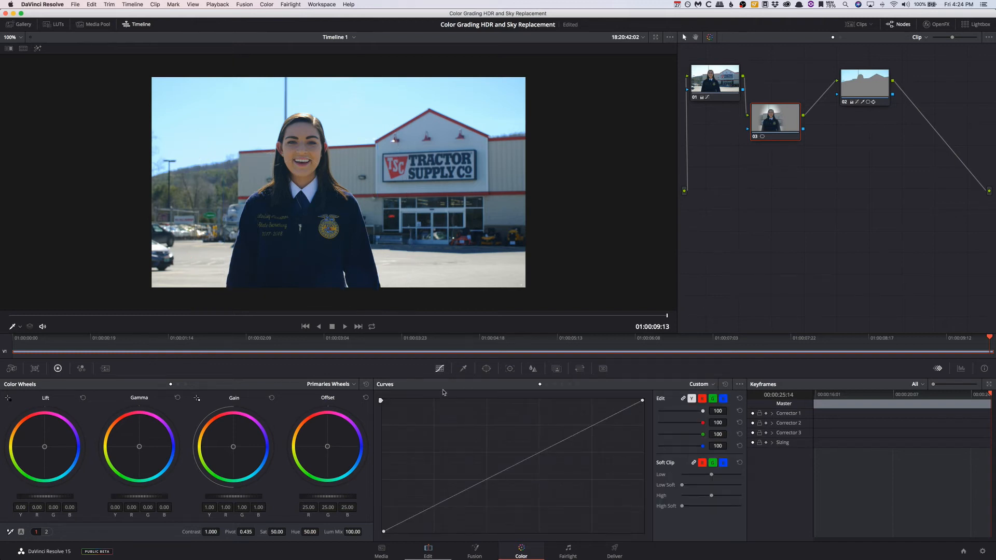
drag(493, 474, 493, 468)
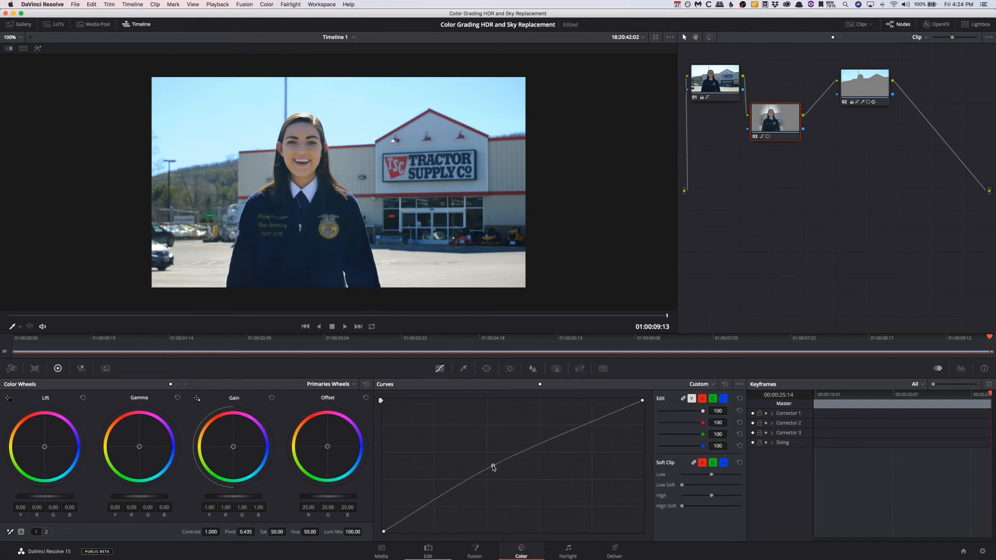
drag(416, 515, 416, 518)
drag(415, 516, 407, 526)
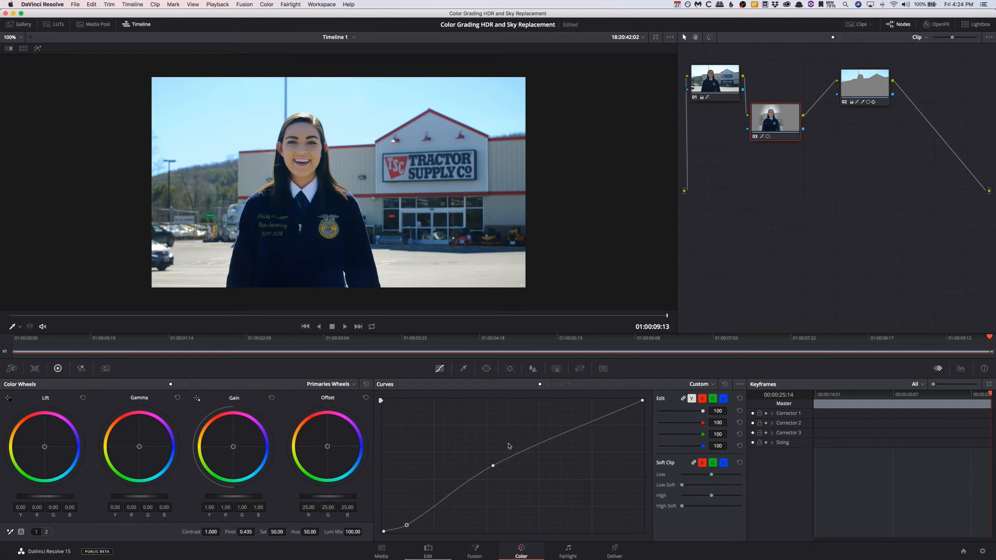
Compare the woman's node disabled and enabled, lower its curve midpoint slightly, and play part of the clip.
click(754, 137)
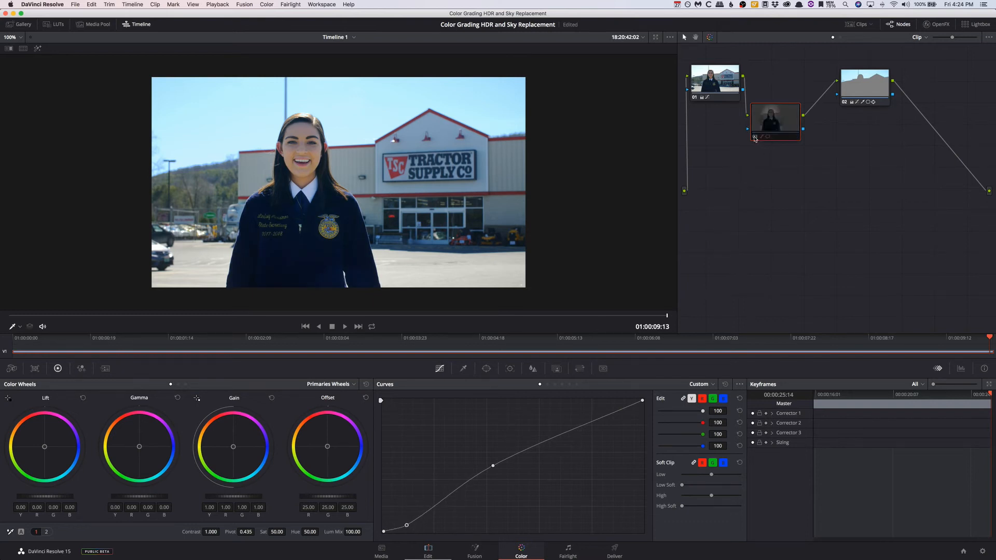
click(754, 136)
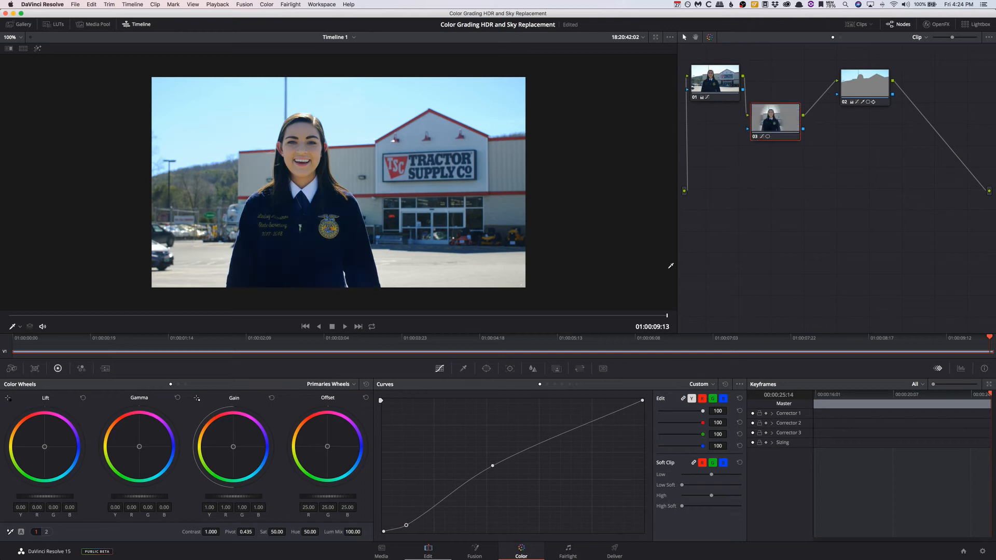
drag(492, 465, 496, 469)
key(space)
key(space)
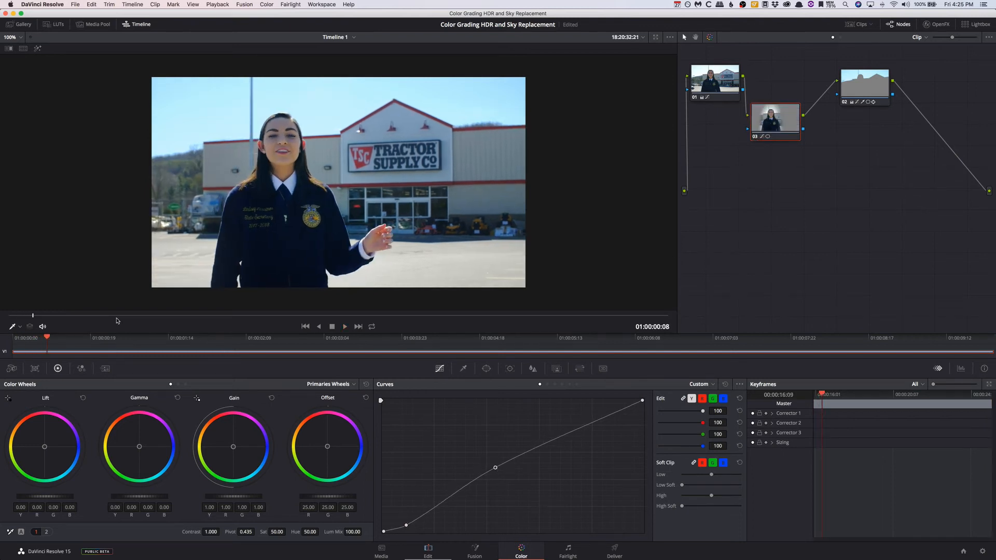
Recenter the circular window on the woman at the first frame and track it forward with pan, tilt, zoom and rotate.
drag(31, 314, 2, 318)
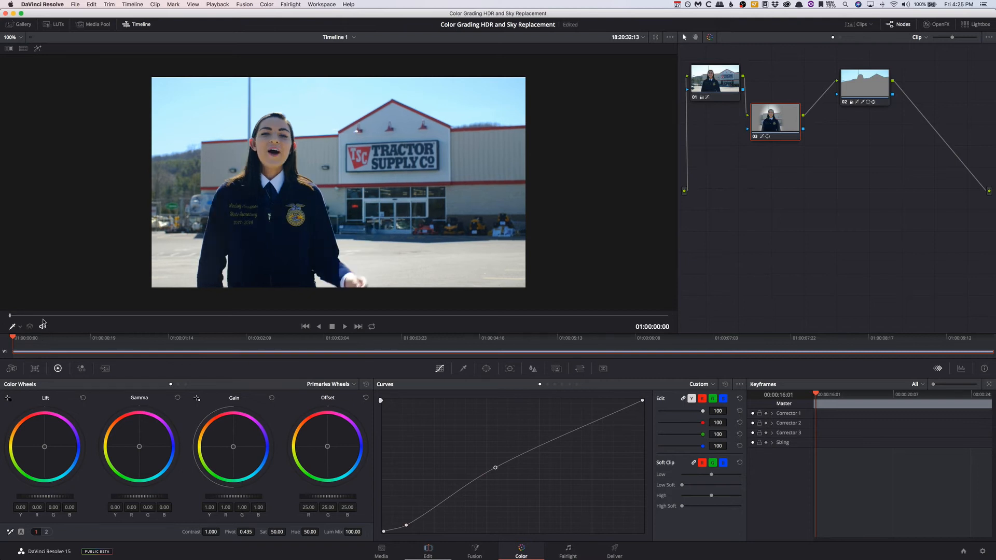
click(486, 368)
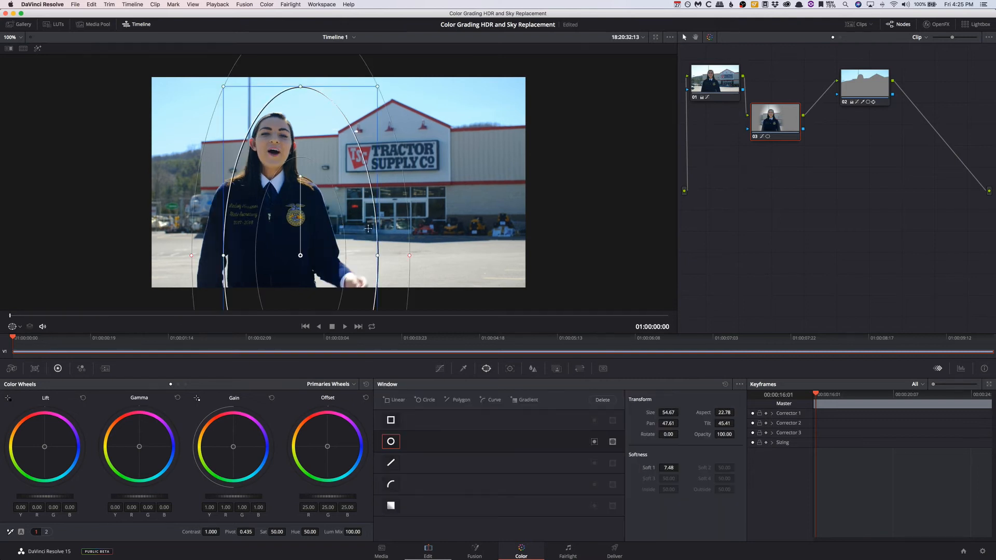
drag(308, 204, 281, 202)
click(510, 368)
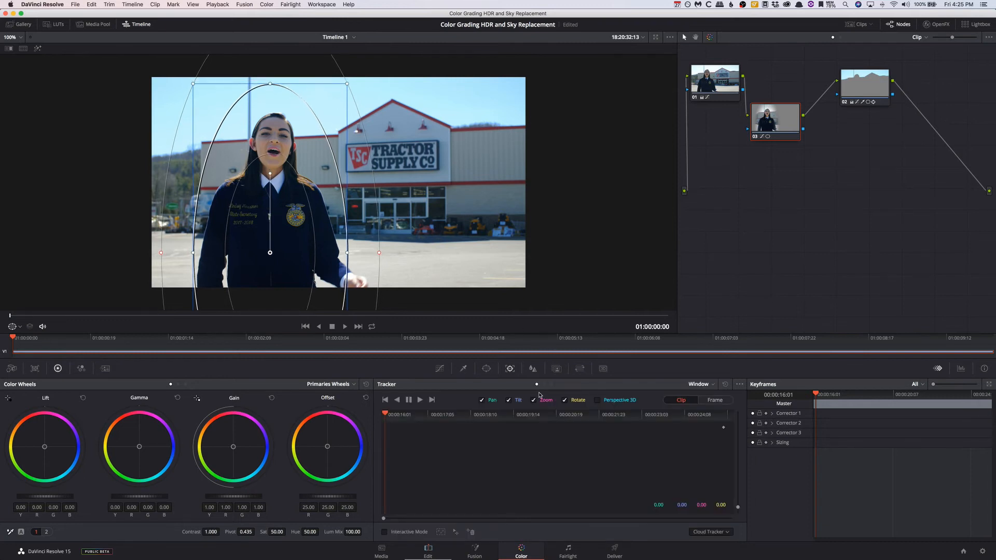
click(420, 399)
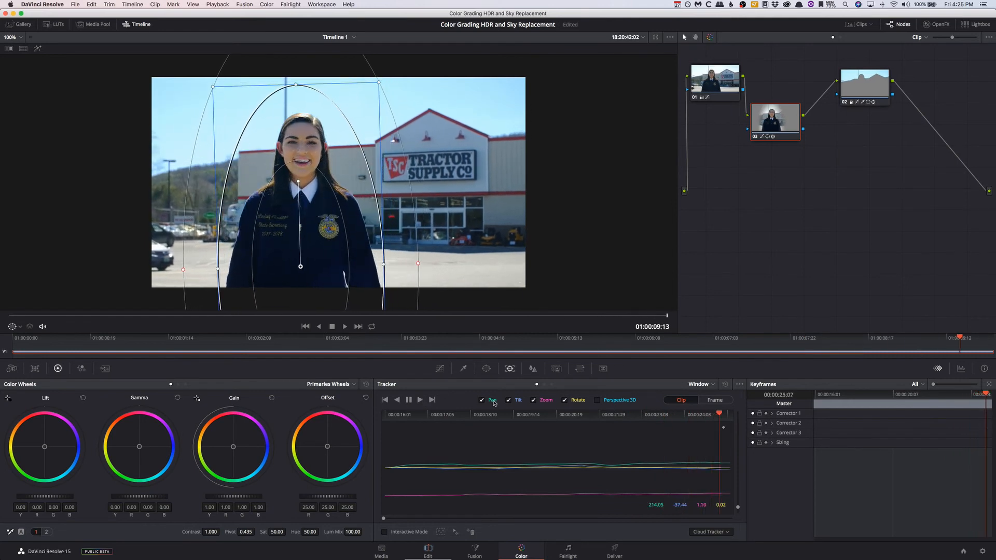
drag(558, 316, 2, 323)
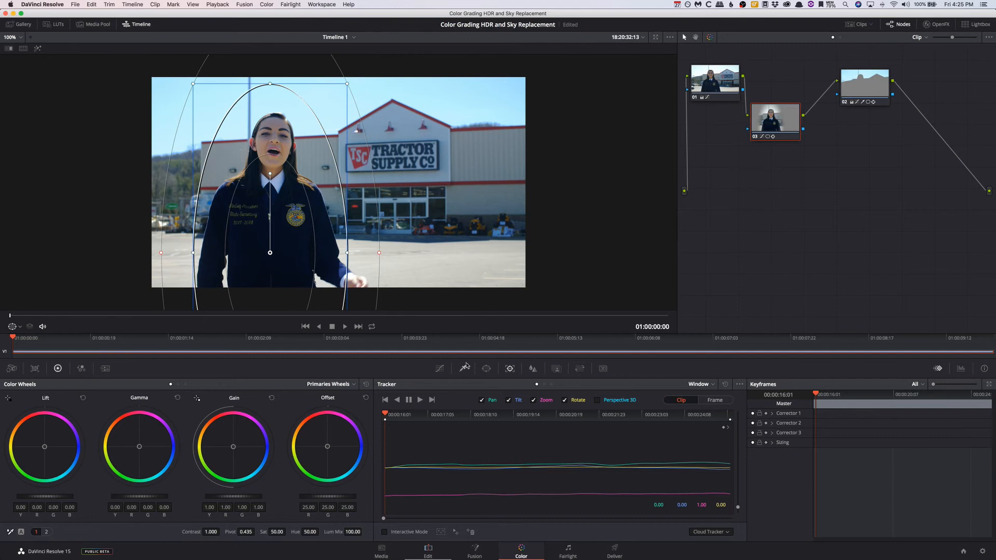
Play the clip with the woman's node disabled and enabled to check the tracked window's effect.
click(486, 369)
click(440, 368)
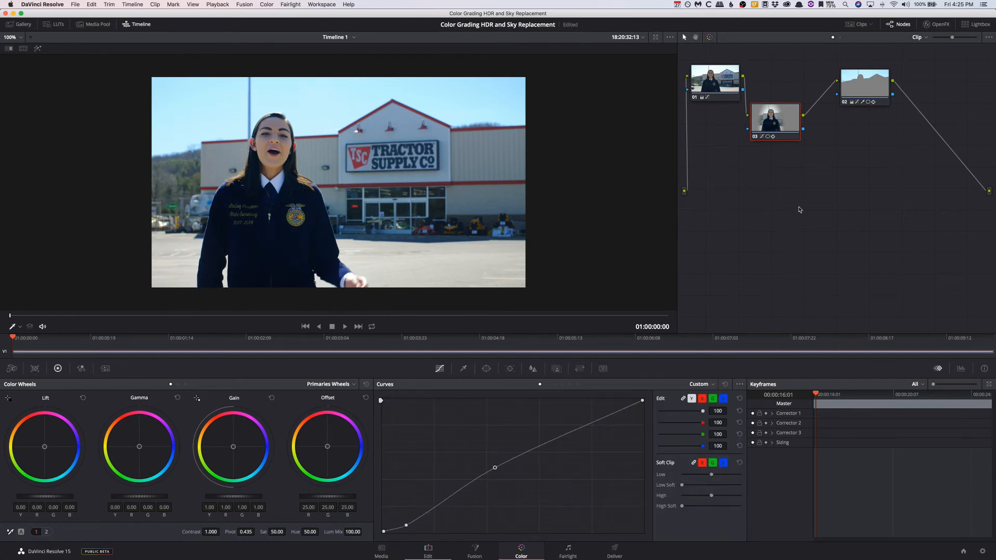
key(space)
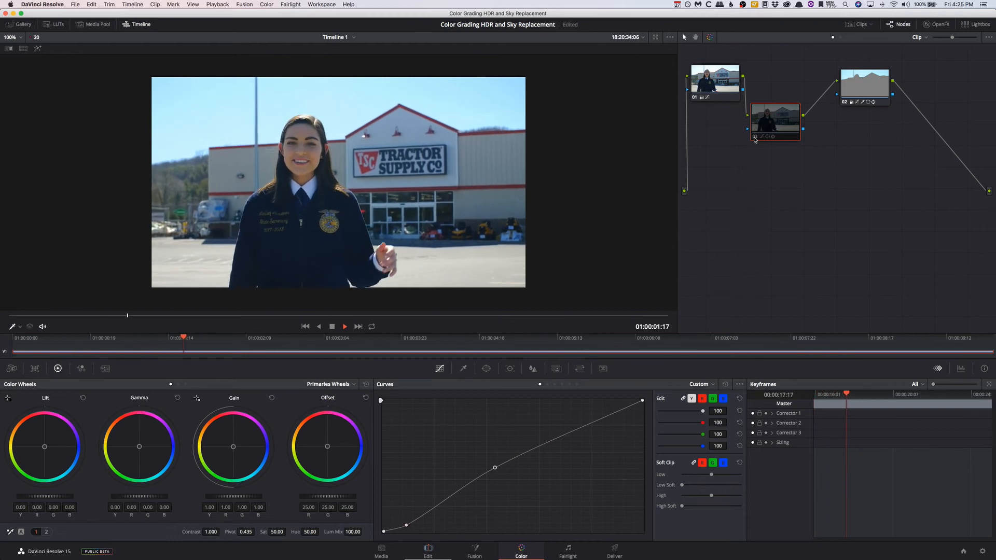
key(space)
key(space)
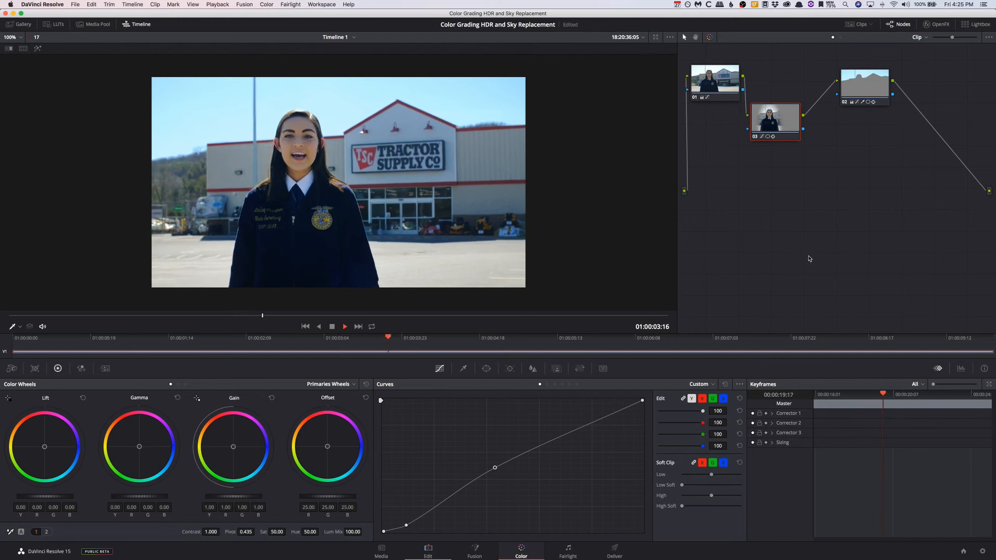
key(space)
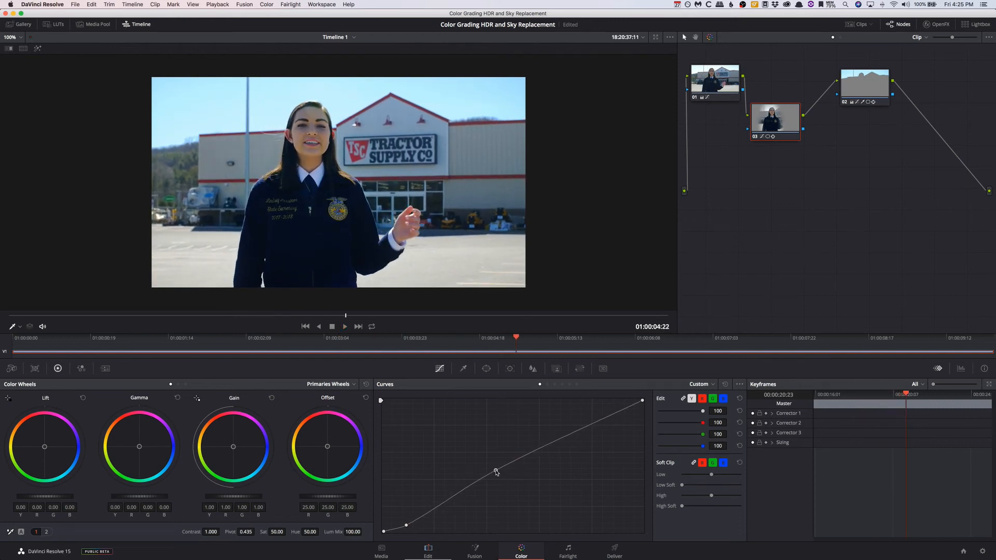
Lower the midpoint of the woman's node curve slightly, shift its shadow point toward black, and play part of the clip.
mouse_move(406, 525)
mouse_down()
mouse_move(424, 513)
mouse_move(400, 526)
mouse_up()
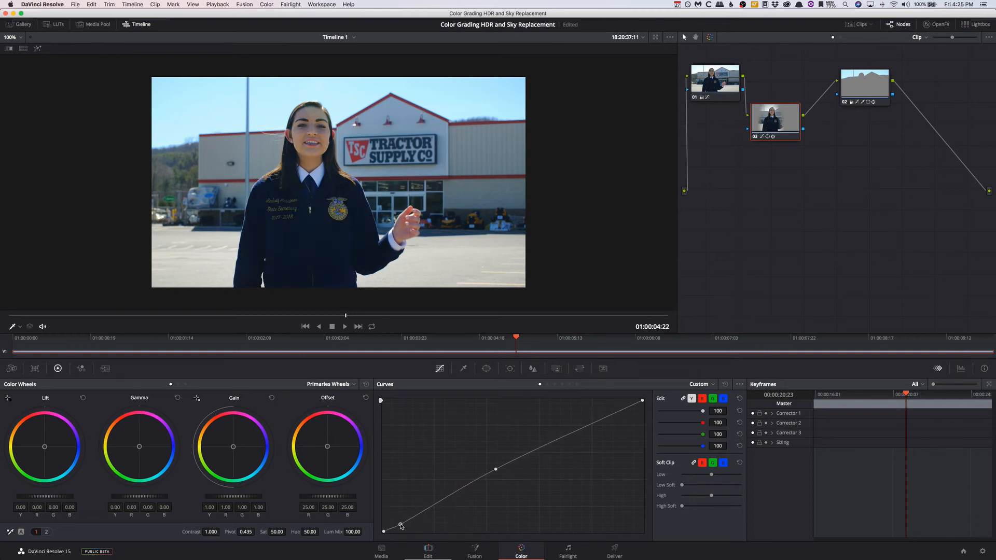
key(space)
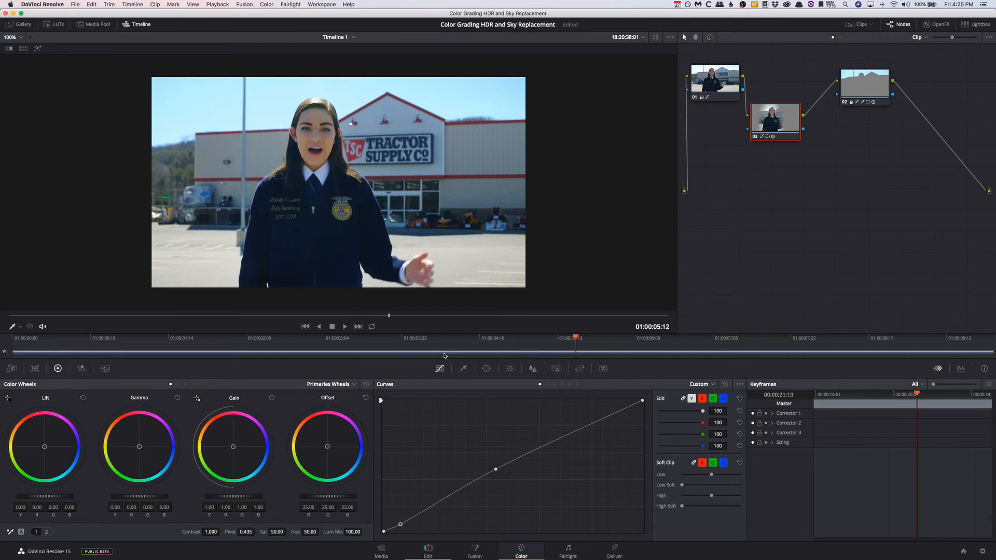
key(space)
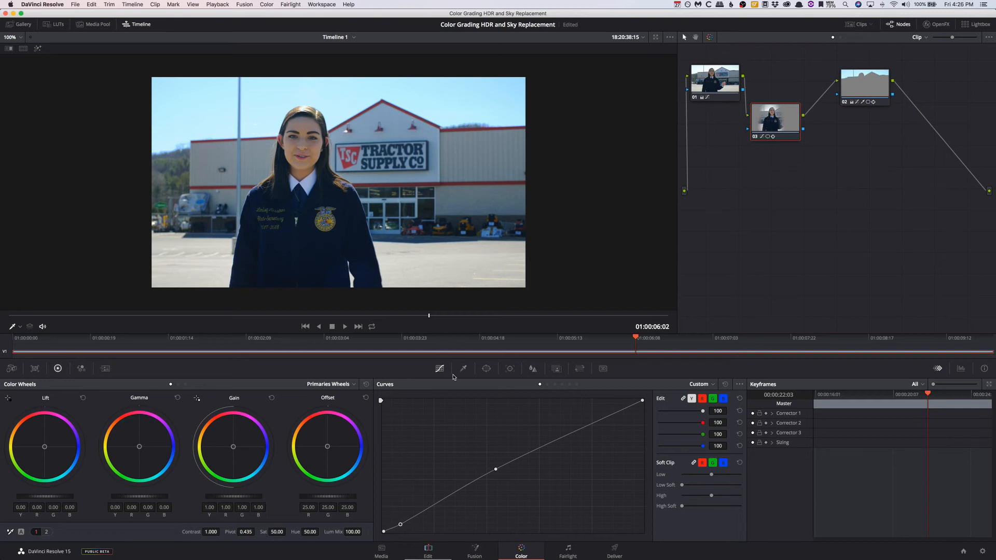
Set the first node's saturation to 55.40 and review the clip at several points.
click(705, 68)
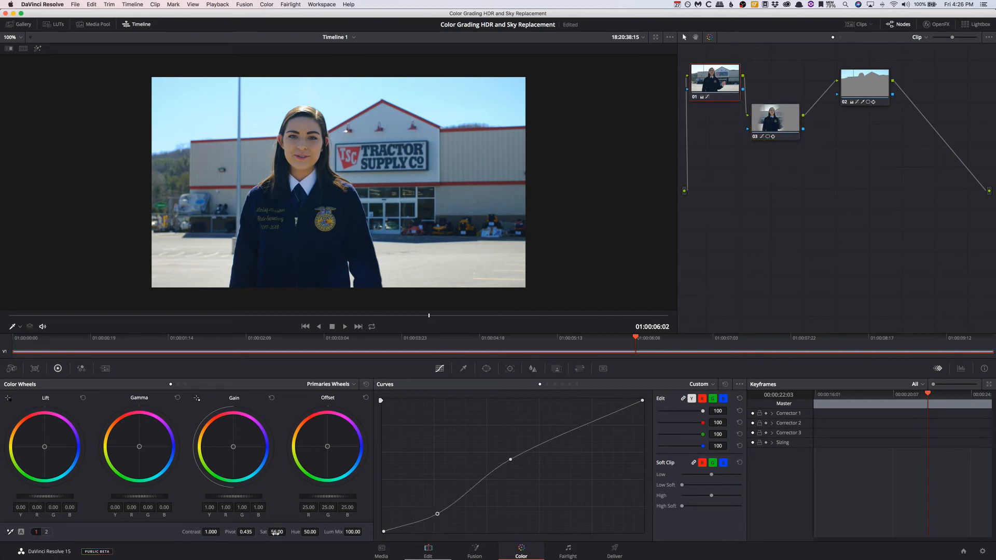
drag(285, 532, 279, 532)
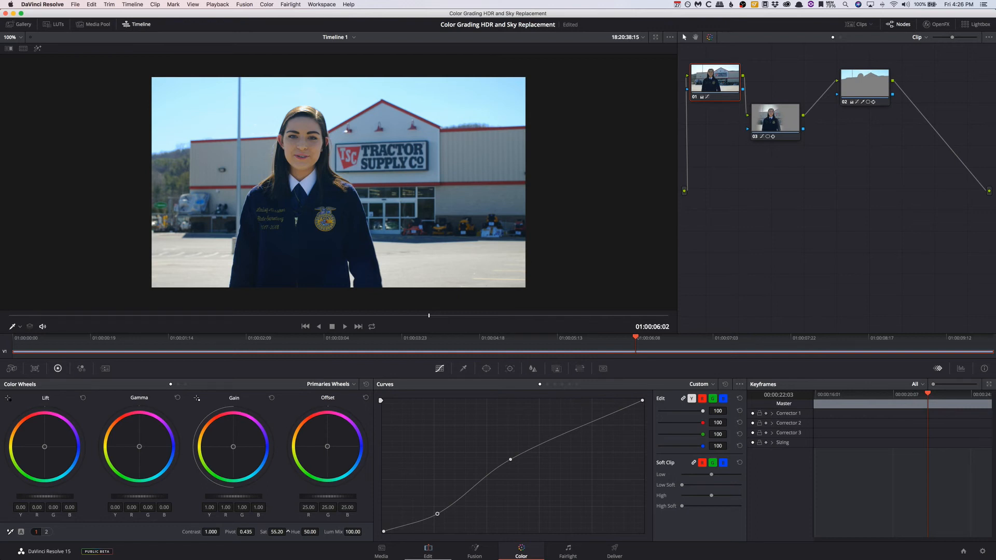
key(space)
key(space)
drag(457, 319, 438, 321)
drag(228, 314, 119, 315)
Spread out the node graph by moving the sky node outward and placing the woman's node between it and the first node.
drag(865, 90, 932, 84)
drag(786, 120, 869, 99)
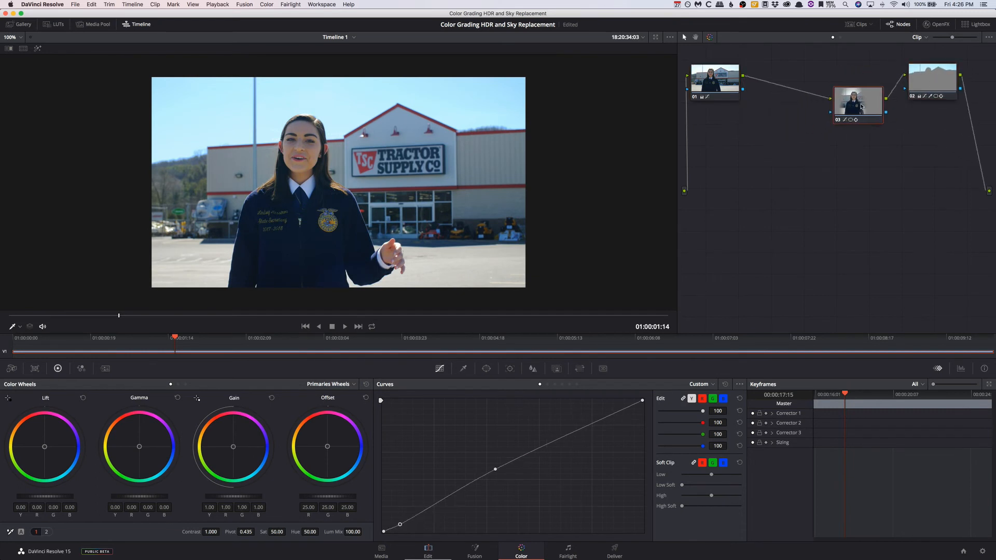
click(719, 87)
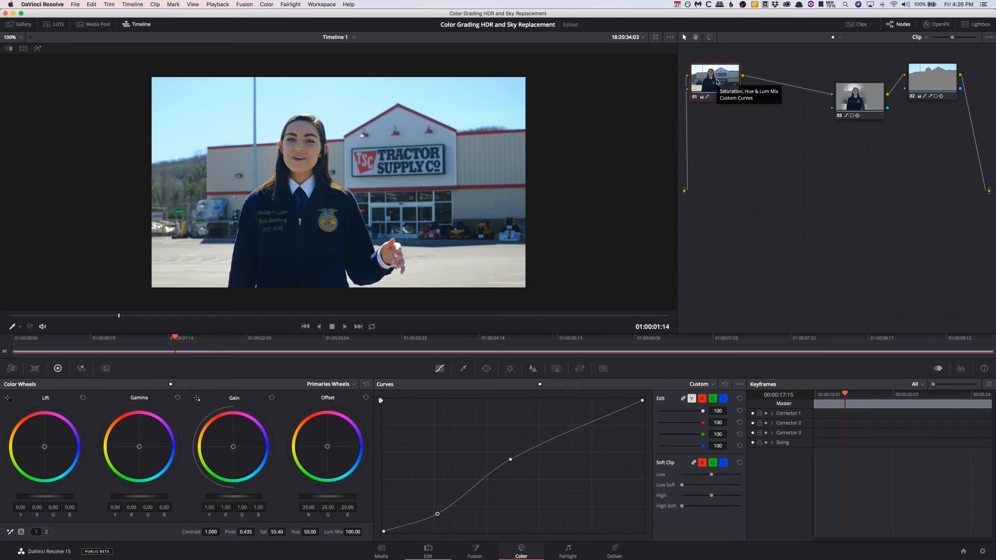
drag(860, 108, 792, 123)
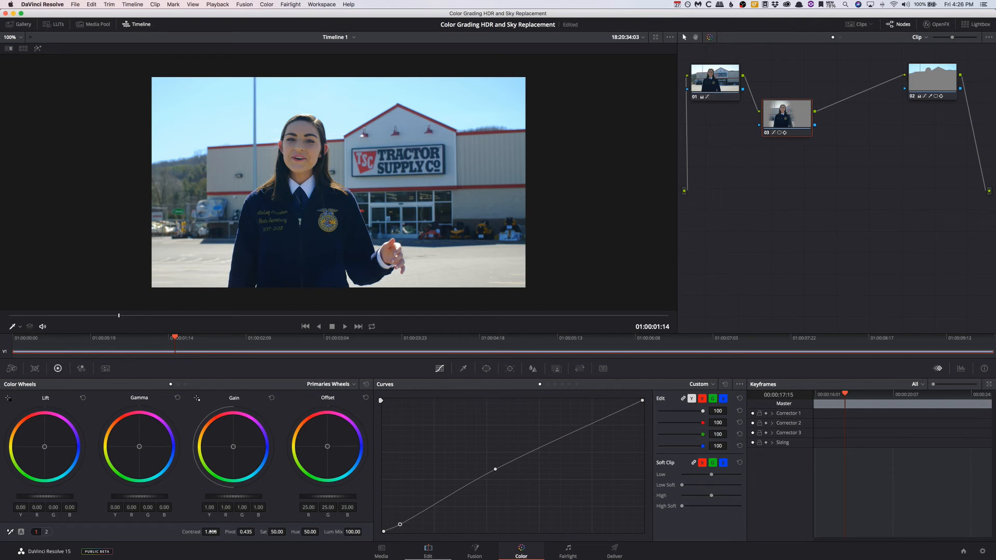
click(46, 532)
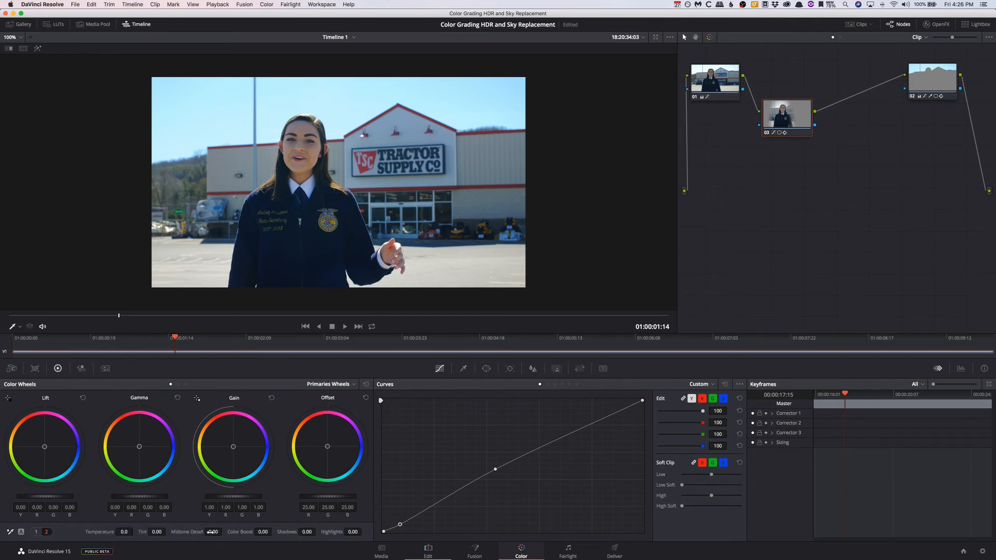
click(36, 531)
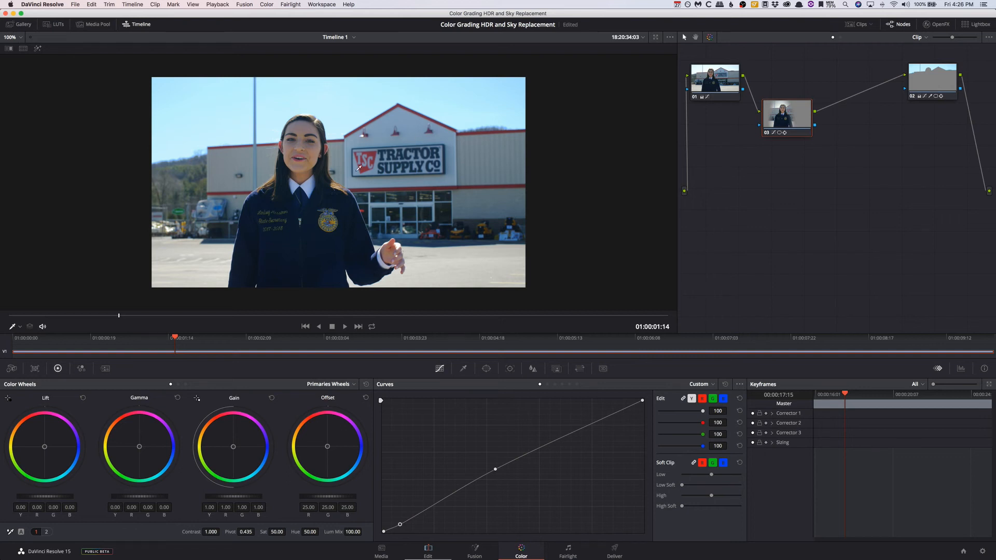
drag(787, 116, 799, 122)
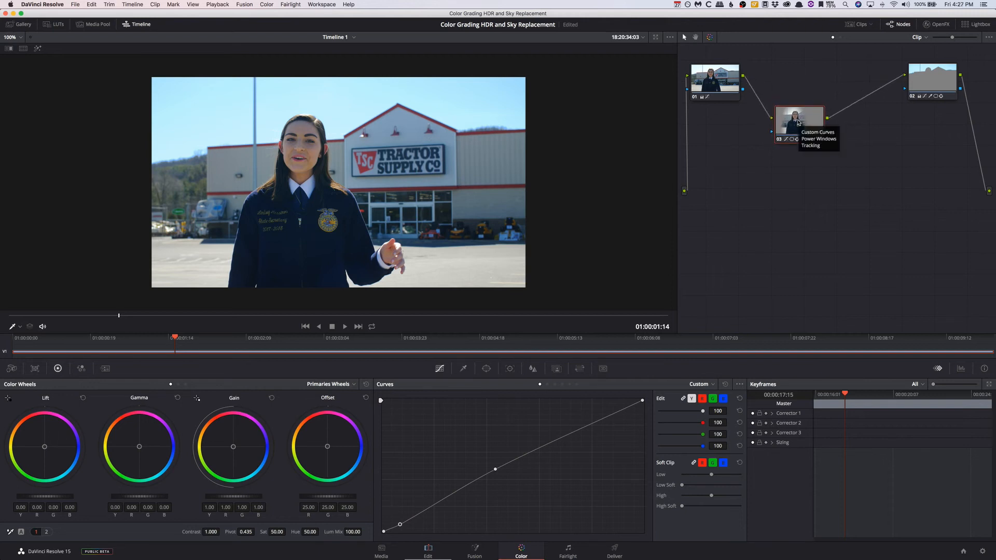
Add an outside node after the woman's node and compare the highlighted areas of both nodes.
key(alt+s)
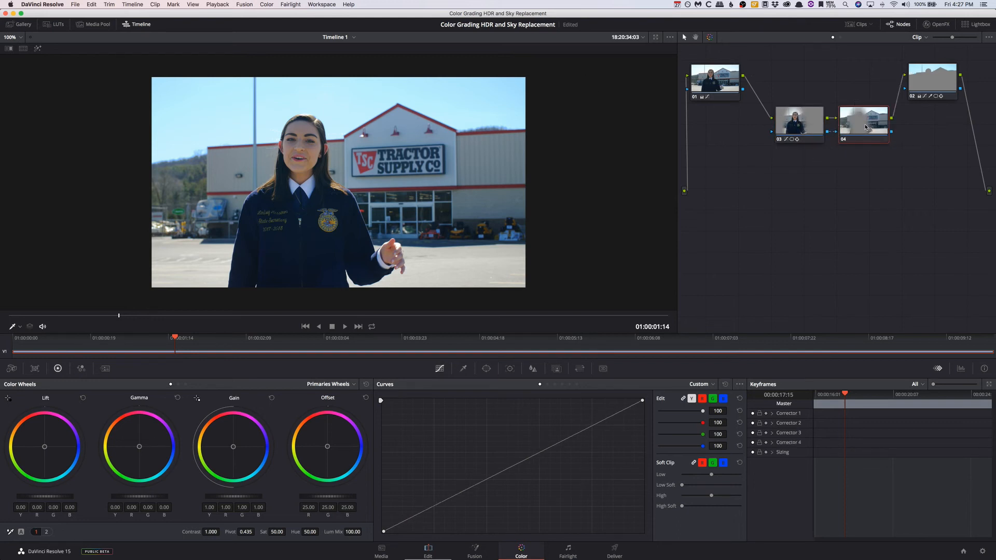
key(shift+h)
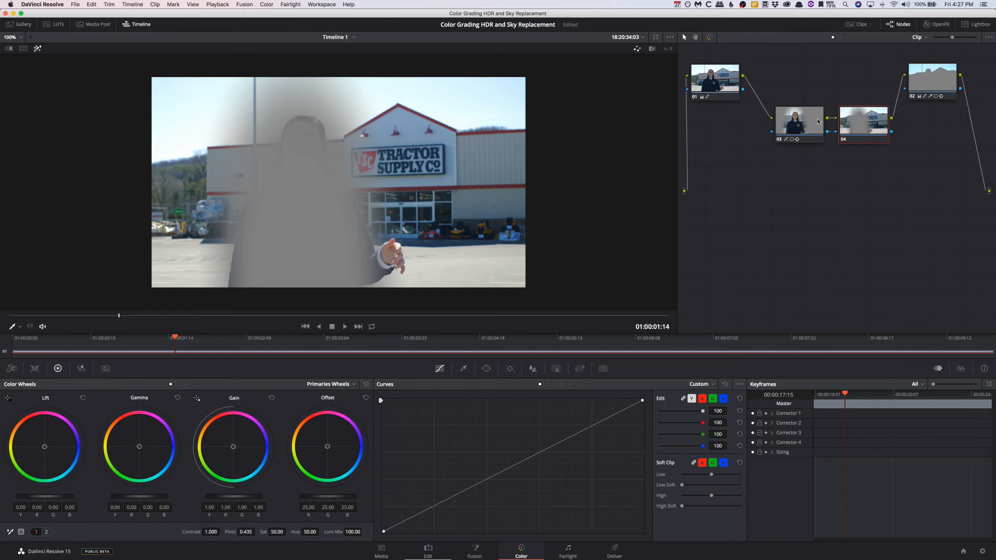
click(798, 126)
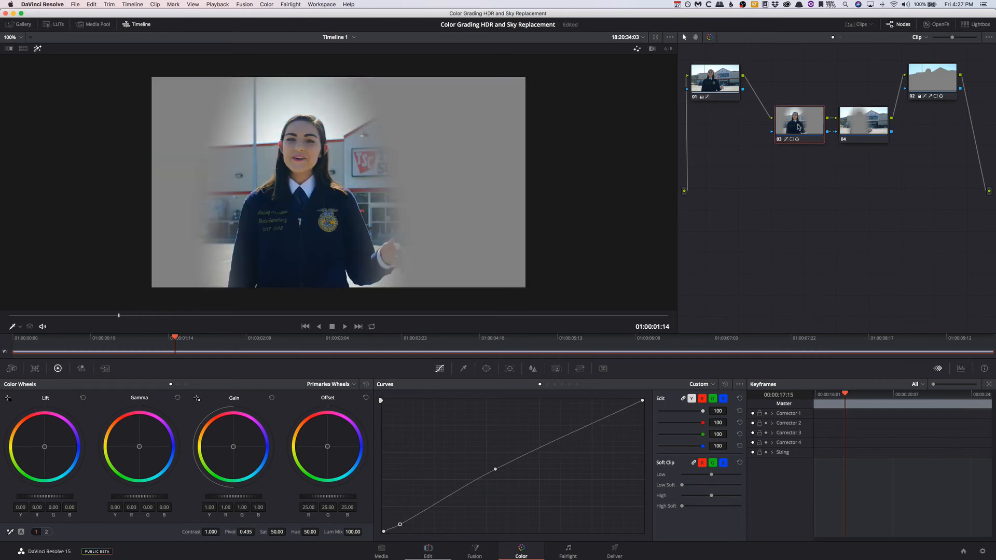
click(861, 125)
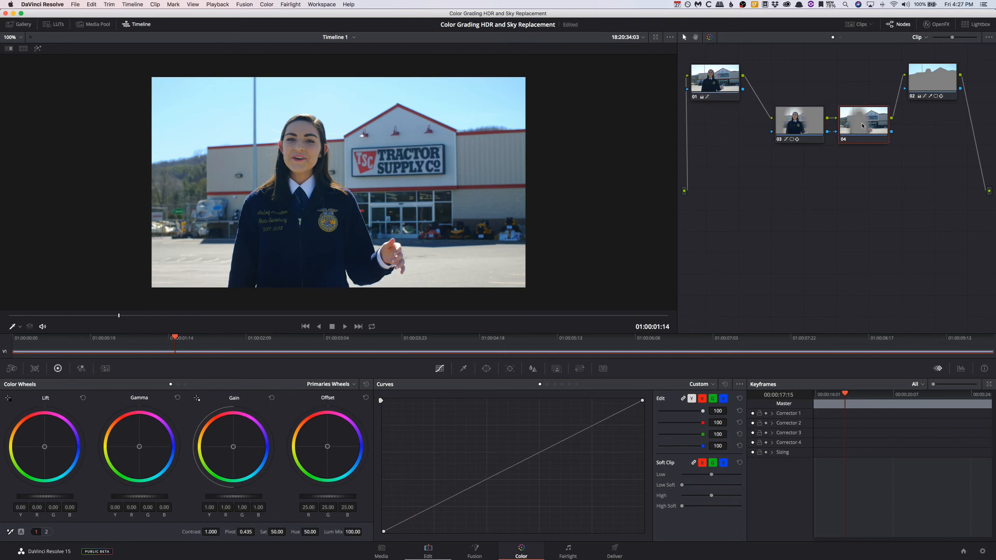
key(shift+h)
Darken the surroundings on the outside node by lowering the curve's white endpoint and an added upper-midtone point slightly.
drag(562, 447, 567, 443)
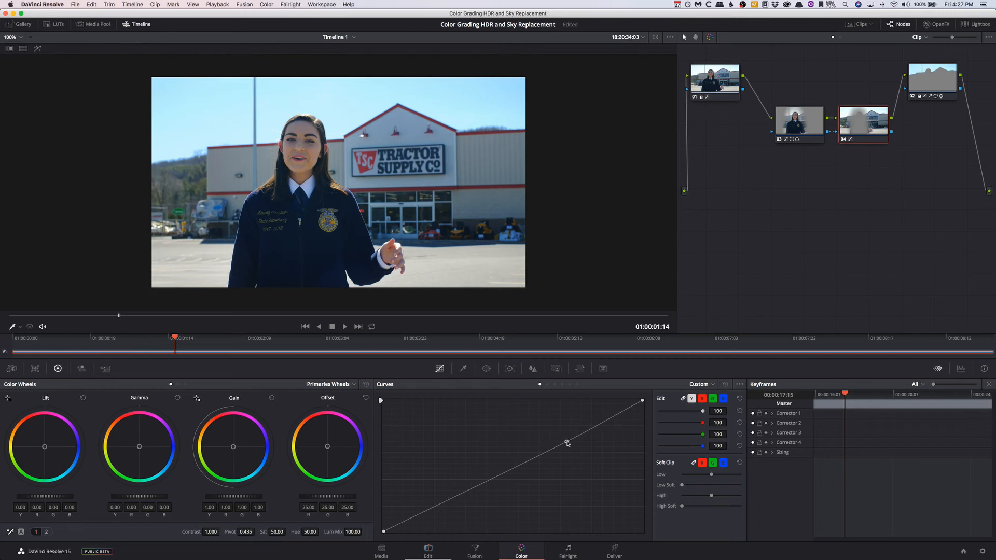
drag(643, 401, 645, 412)
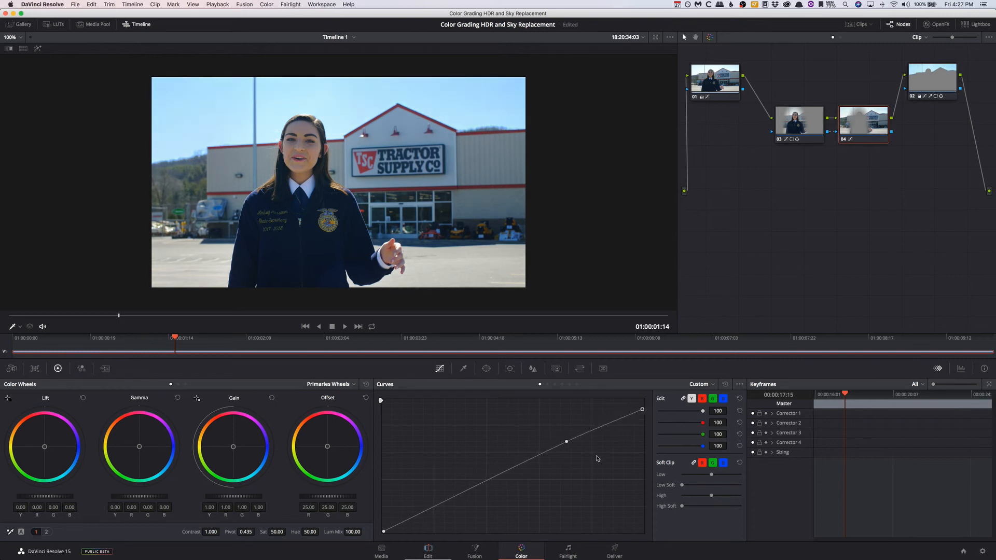
drag(568, 445, 568, 447)
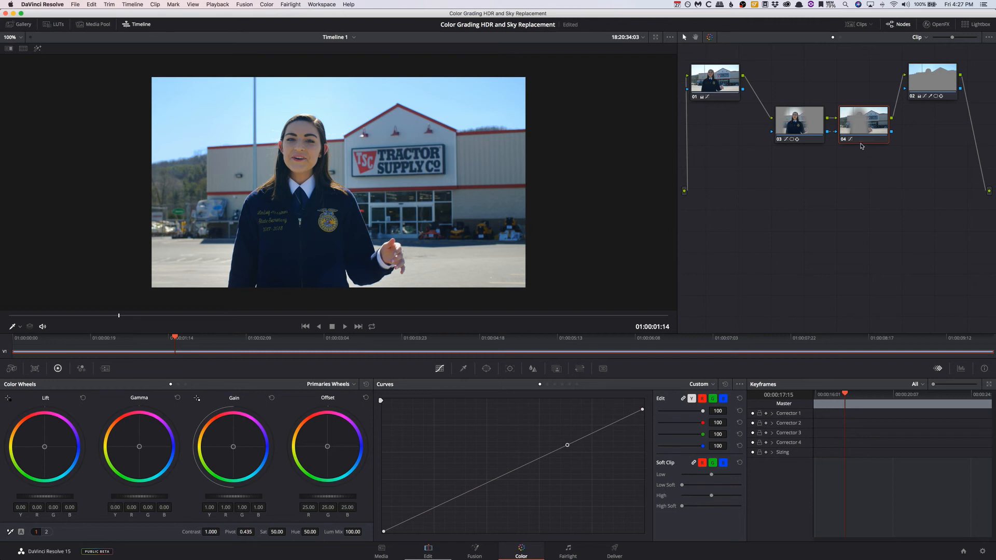
Compare the outside node disabled and enabled, and review the clip through to its last frame.
click(842, 140)
click(842, 141)
click(841, 140)
click(842, 140)
key(space)
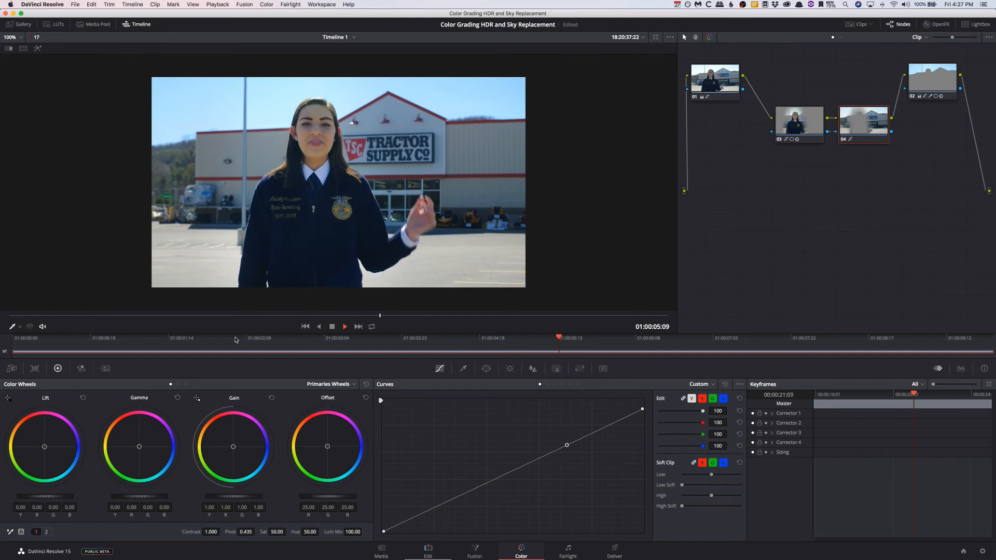
key(space)
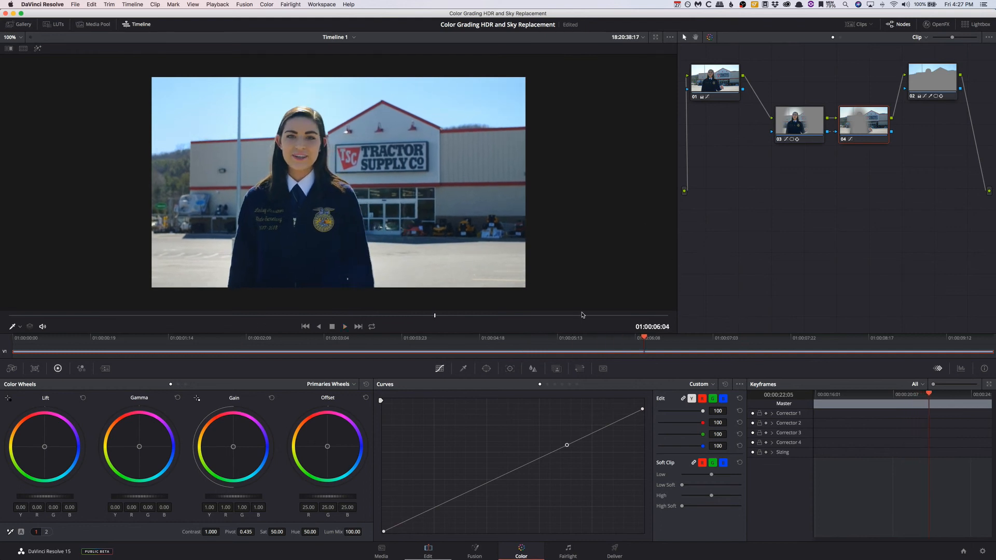
drag(629, 315, 685, 333)
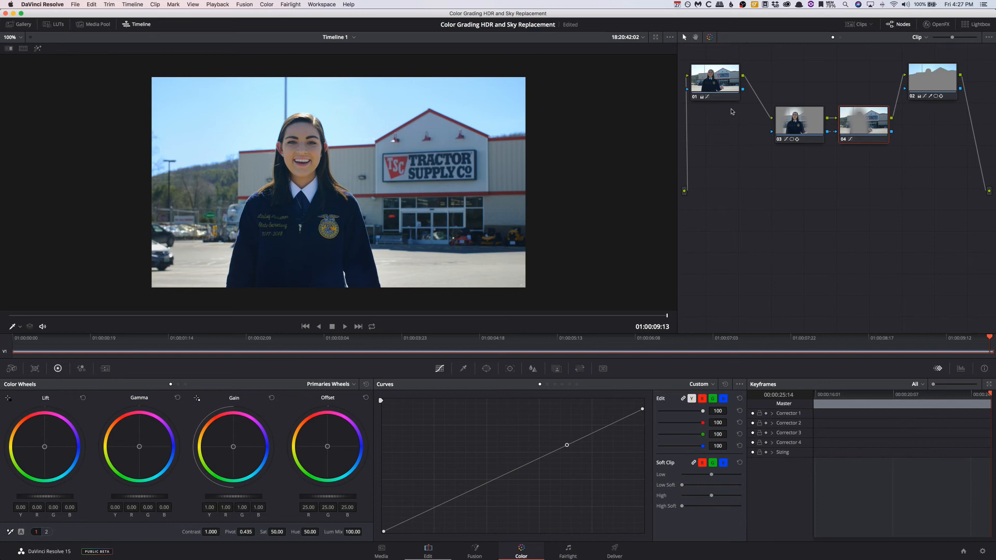
Add a serial node after the first node and rearrange the graph so the new node sits below the first one.
click(726, 83)
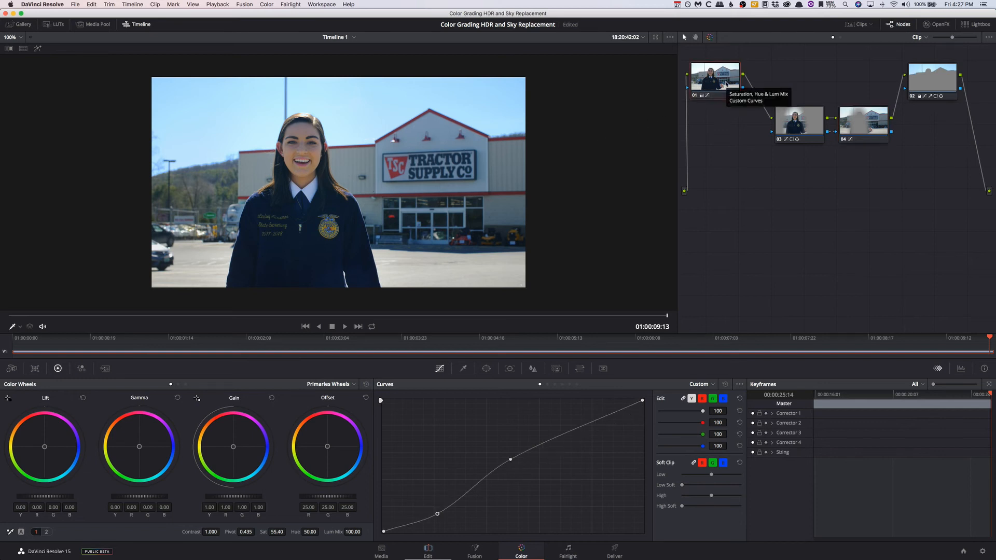
key(alt+s)
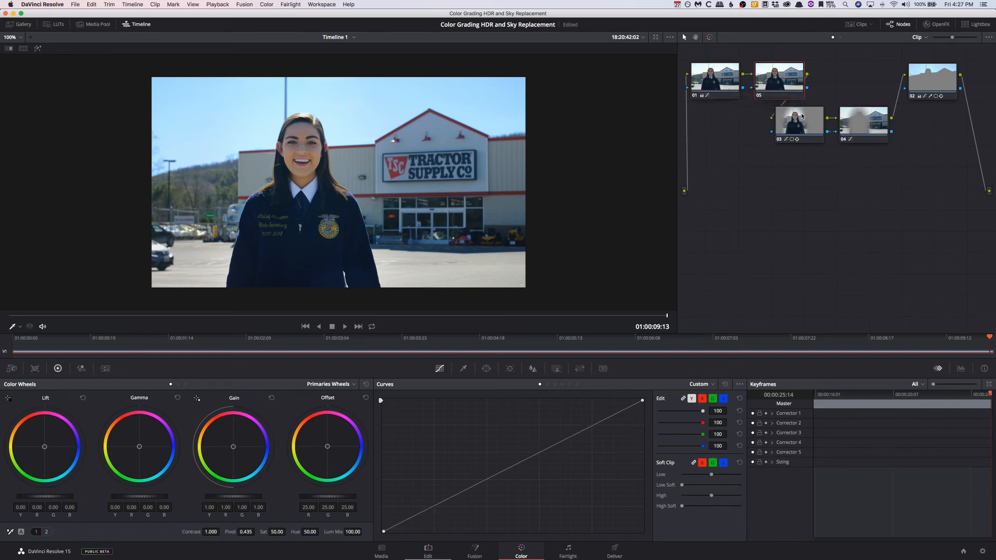
drag(801, 118, 817, 125)
drag(962, 56, 836, 153)
click(893, 118)
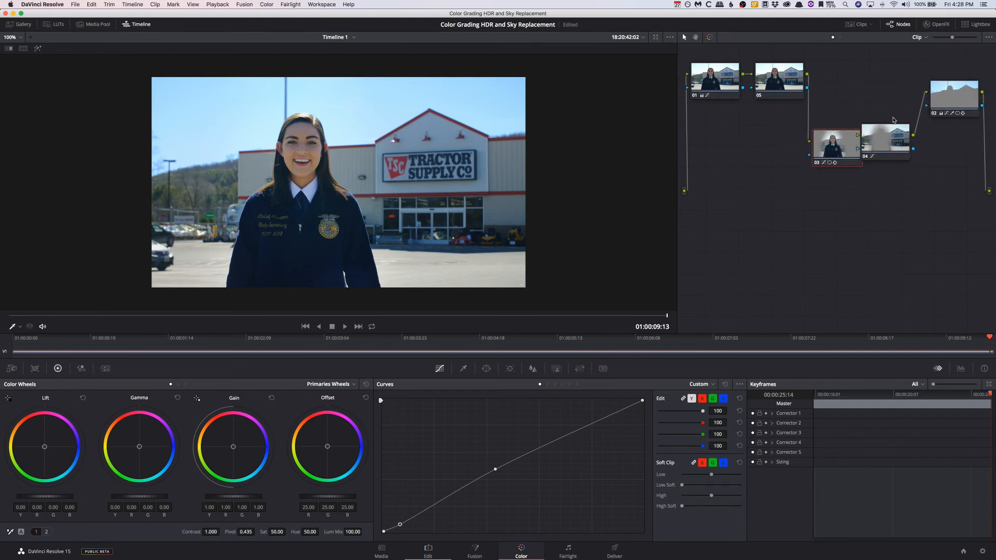
drag(893, 136, 923, 141)
drag(836, 143, 853, 193)
drag(781, 83, 754, 192)
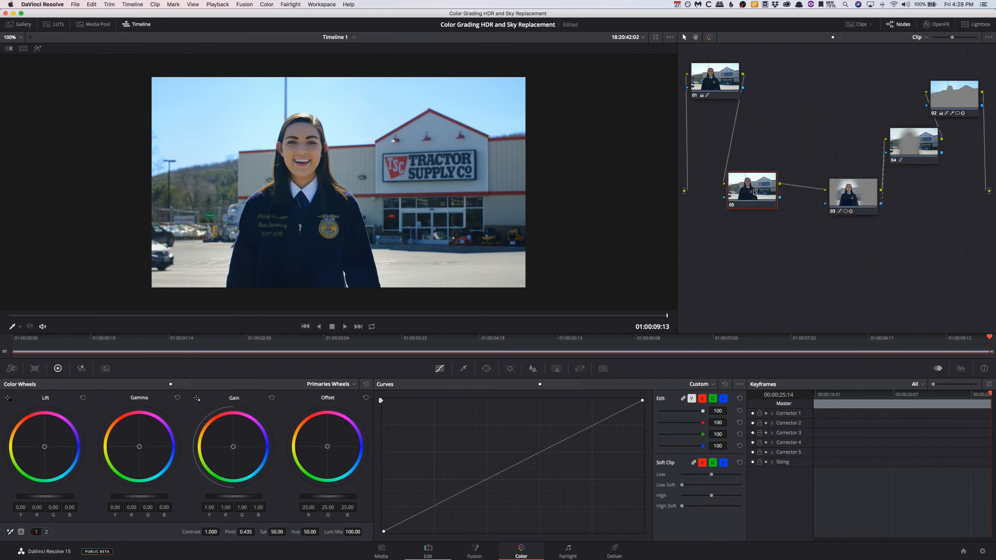
Place a linear window on the new node and fit its four corners around the Tractor Supply Co sign.
click(487, 370)
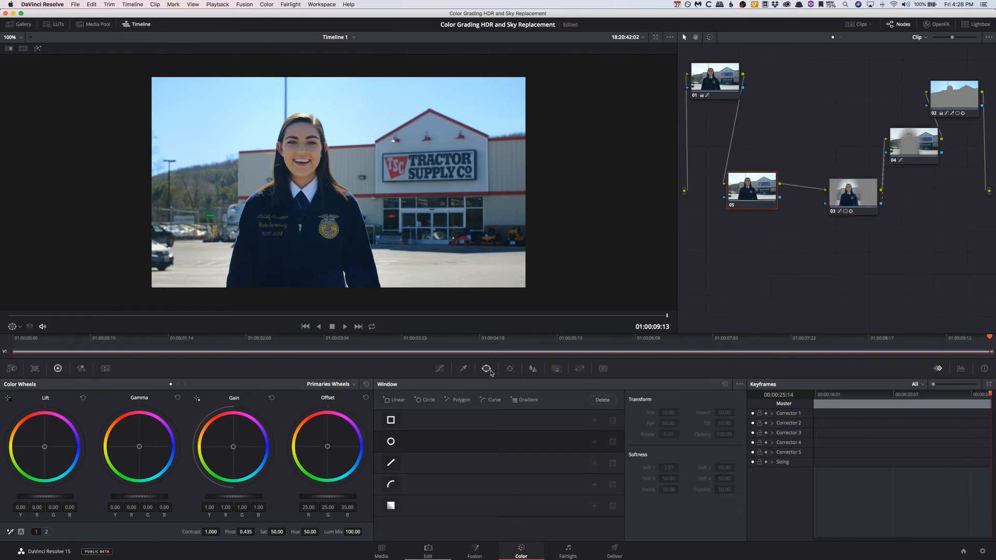
click(391, 420)
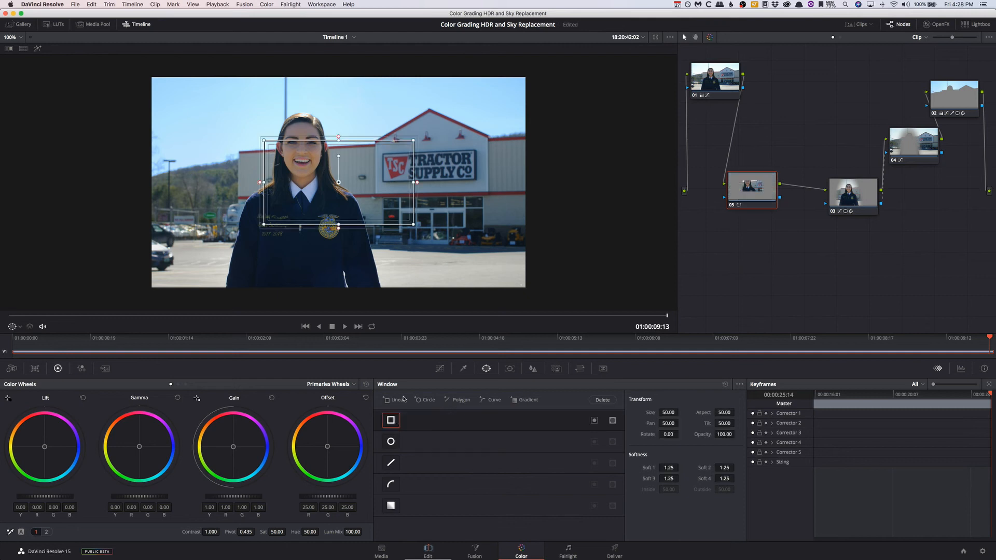
drag(343, 188, 442, 182)
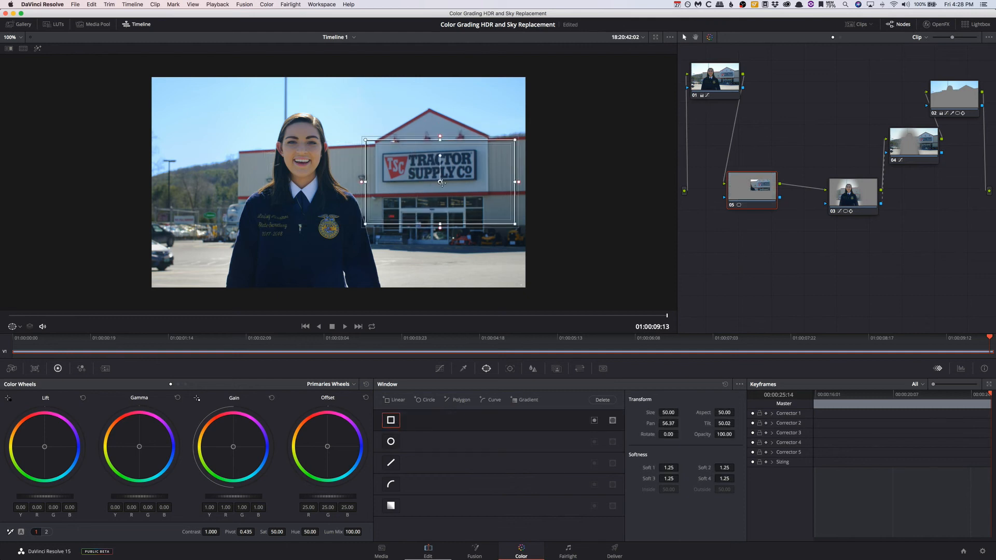
scroll(442, 183, up, 2)
scroll(442, 182, up, 3)
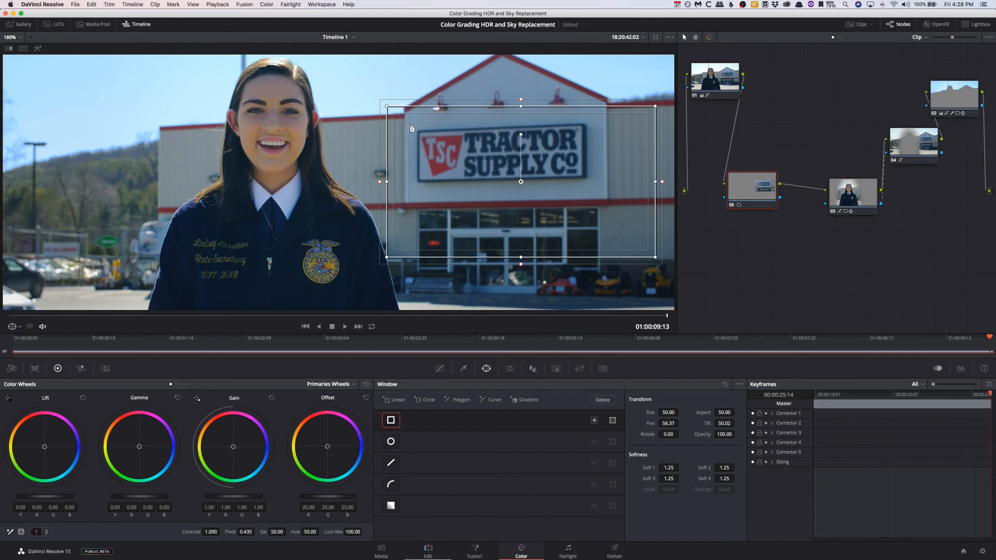
drag(386, 106, 410, 123)
drag(387, 257, 410, 188)
drag(655, 257, 586, 183)
drag(655, 106, 587, 118)
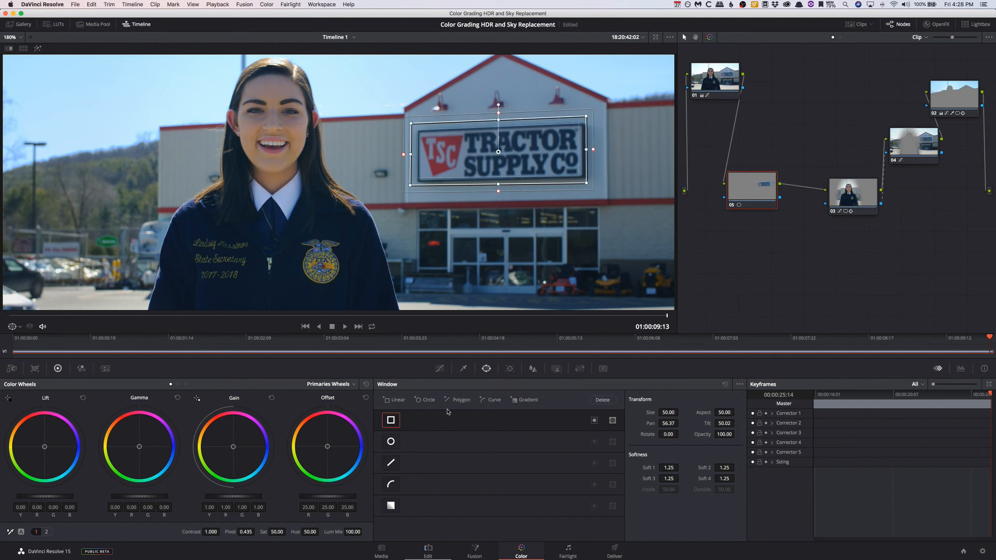
Try brightening the sign node with a slightly raised point near the middle of its custom curve.
click(440, 369)
click(506, 468)
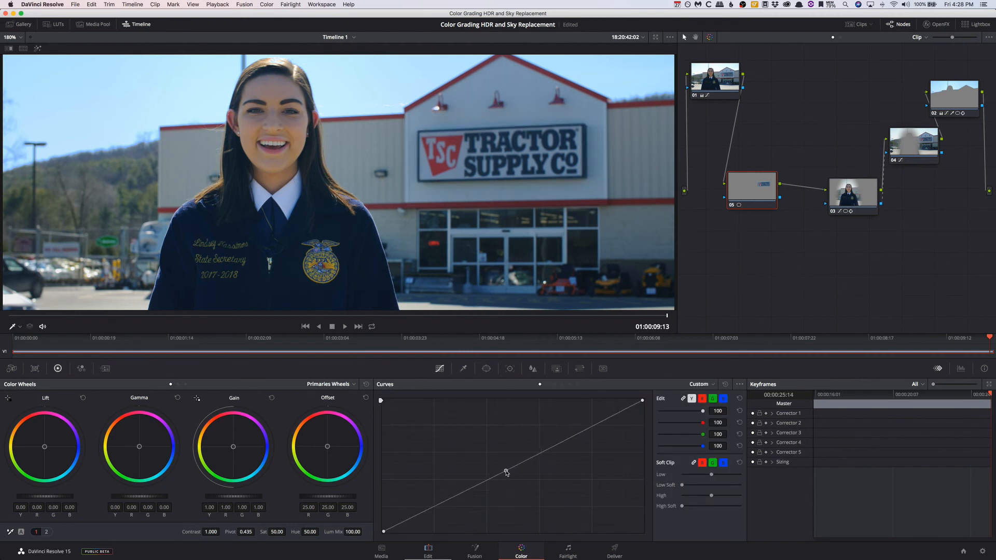
drag(505, 467, 506, 467)
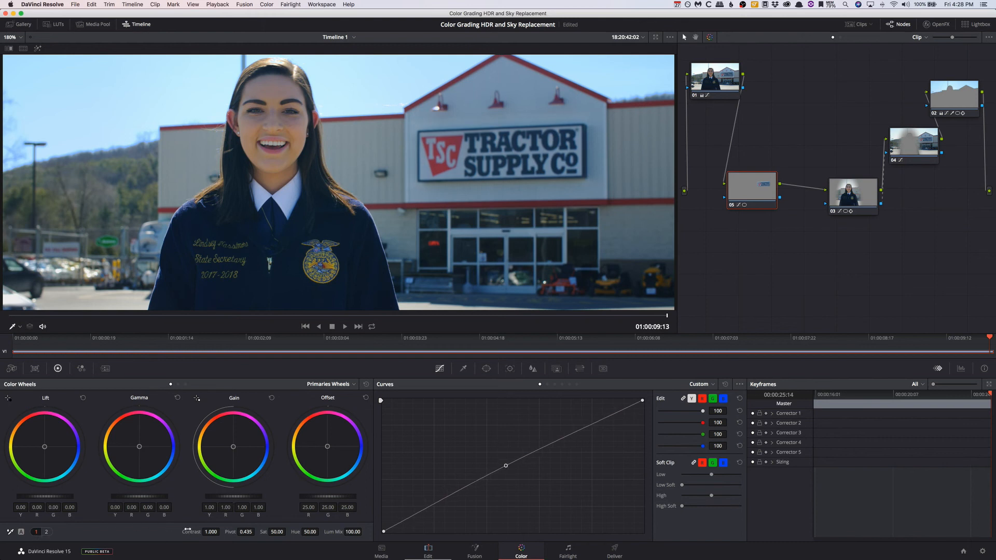
Set the sign node's midtone detail to 40.50 to make the lettering crisper.
drag(222, 531, 233, 531)
click(47, 531)
drag(224, 531, 257, 531)
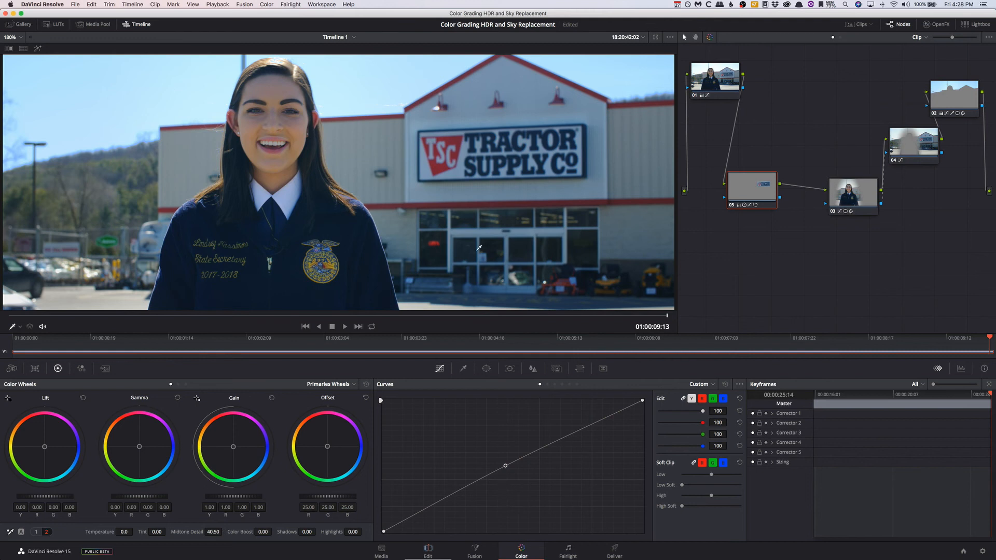
Try lifting the sign node's curve with upper-tone and shadow points, resetting the curve between attempts.
scroll(480, 248, down, 1)
scroll(479, 249, down, 2)
scroll(492, 144, down, 1)
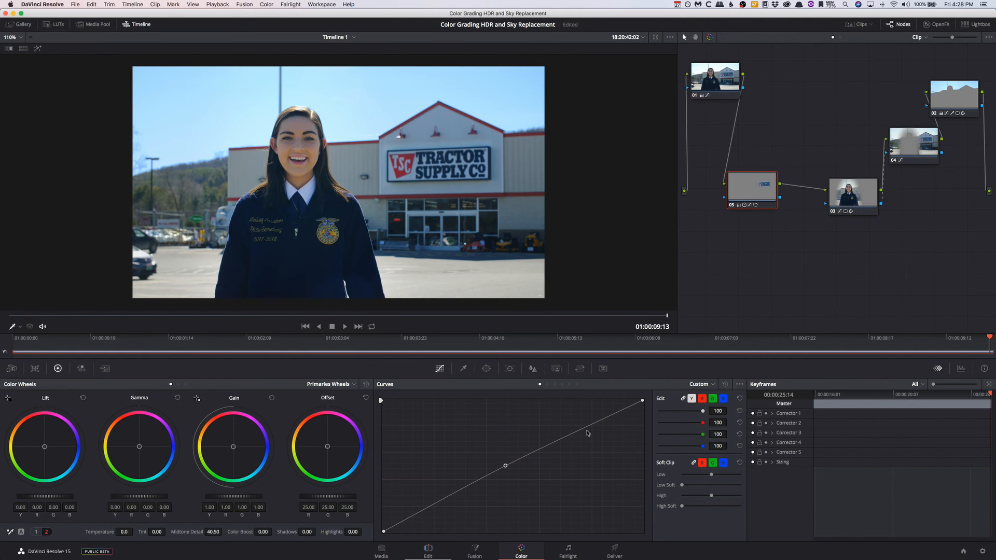
click(725, 384)
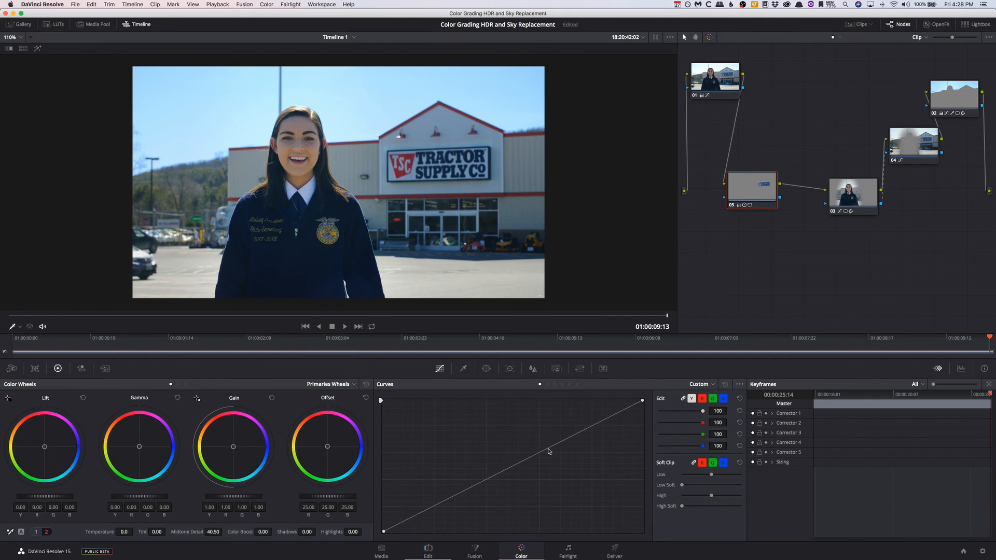
click(603, 417)
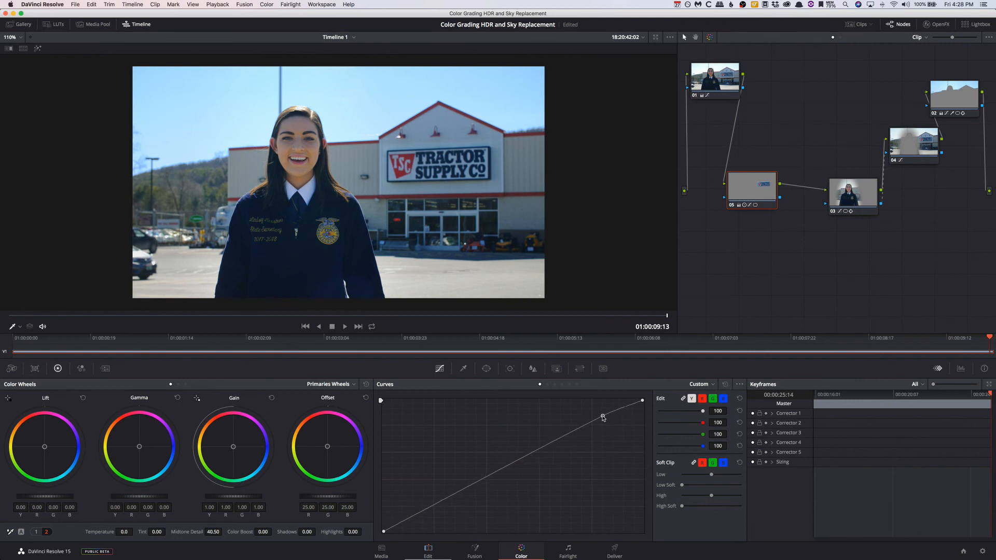
drag(602, 416, 604, 421)
click(725, 384)
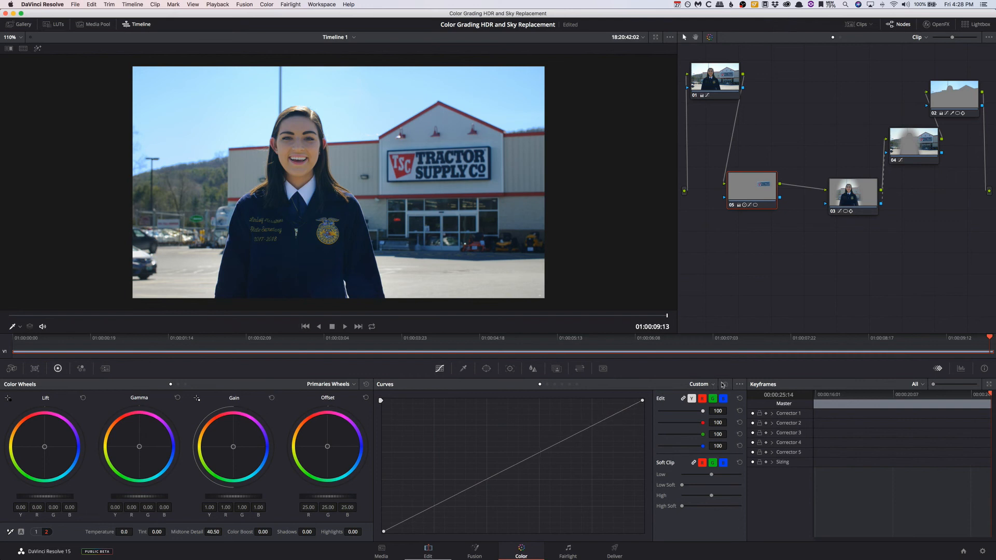
drag(438, 504, 438, 500)
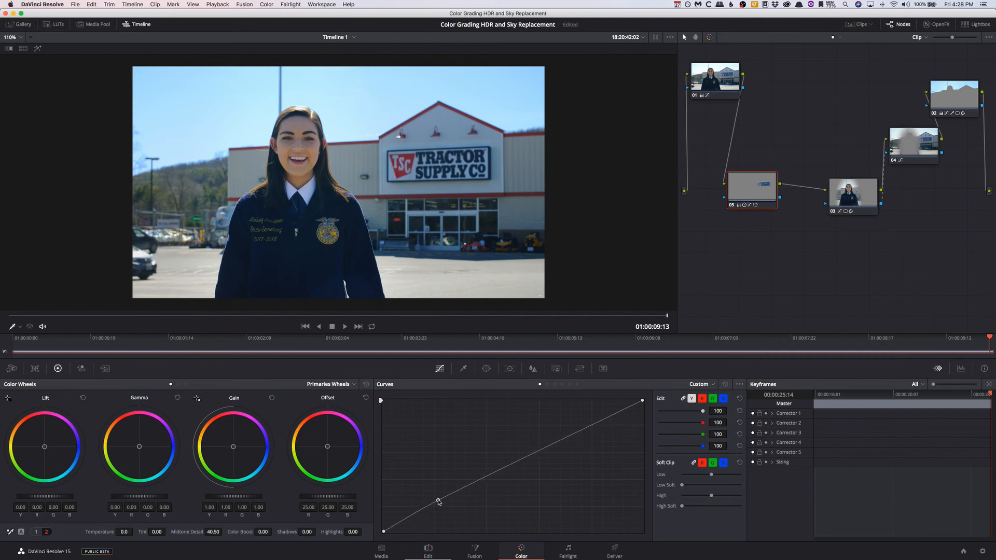
drag(559, 442, 558, 433)
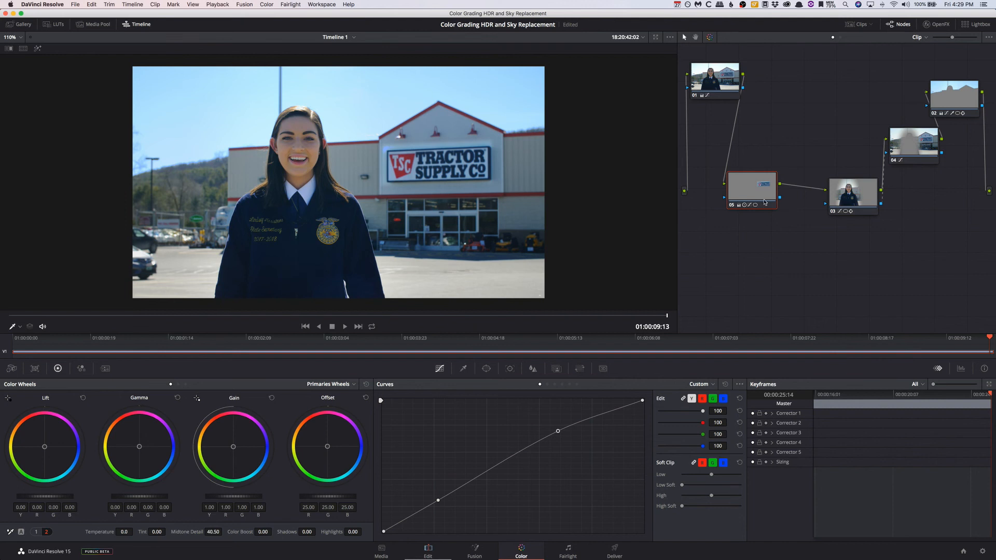
Enlarge the linear window beyond the store sign's edges and raise its four softness values to about 4.4 to 5.7.
click(486, 368)
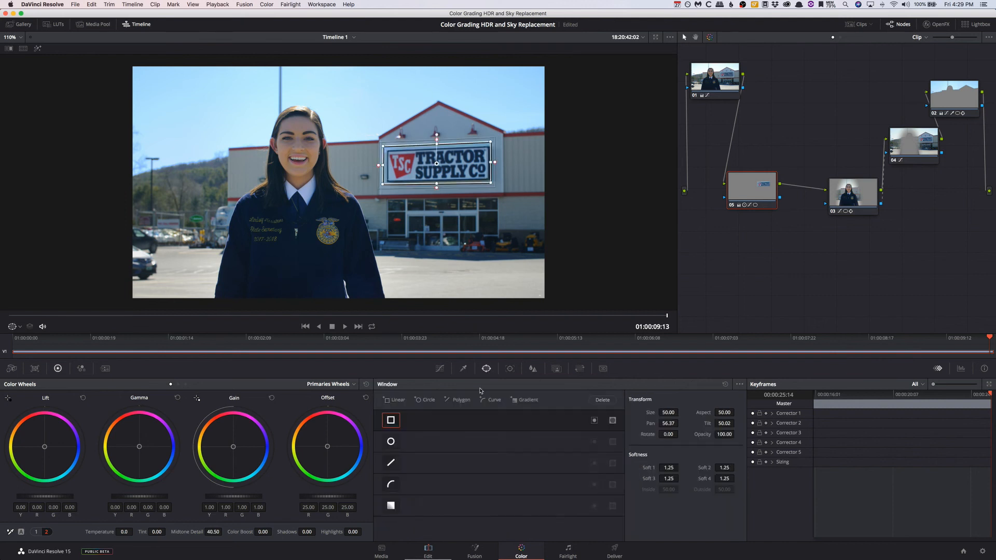
drag(494, 162, 506, 161)
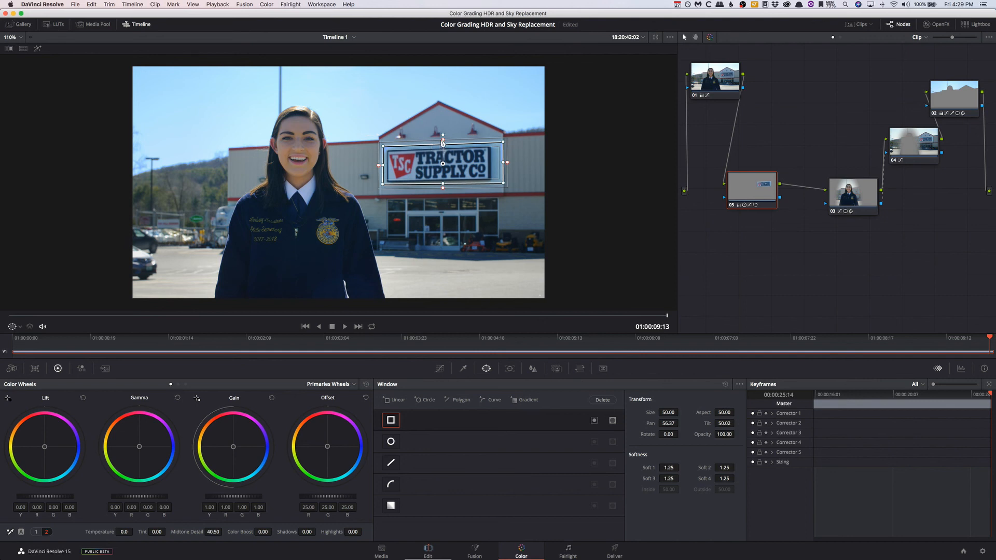
drag(444, 144, 443, 133)
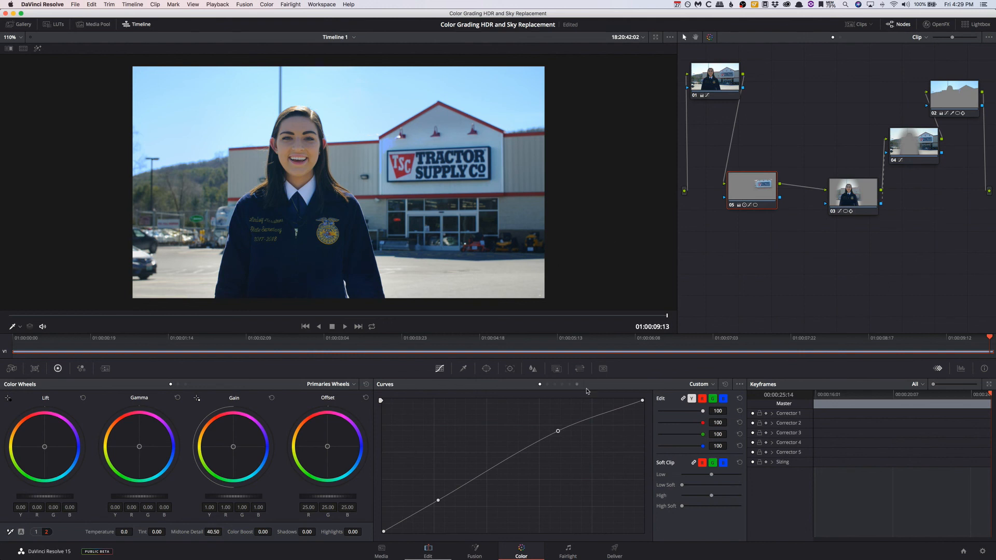
Reset the sign node's curve, add a slightly raised point just below its middle, and play the clip.
click(725, 385)
click(486, 476)
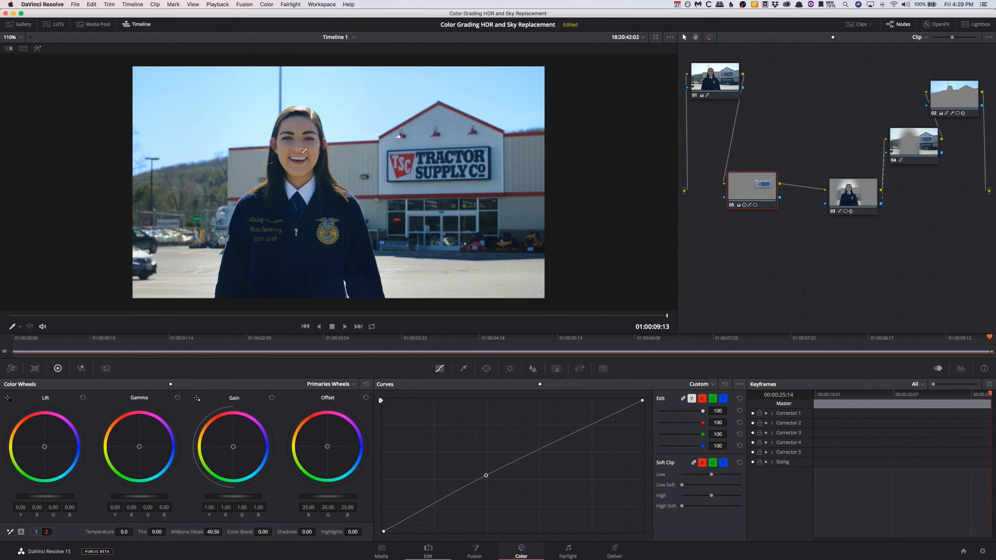
key(space)
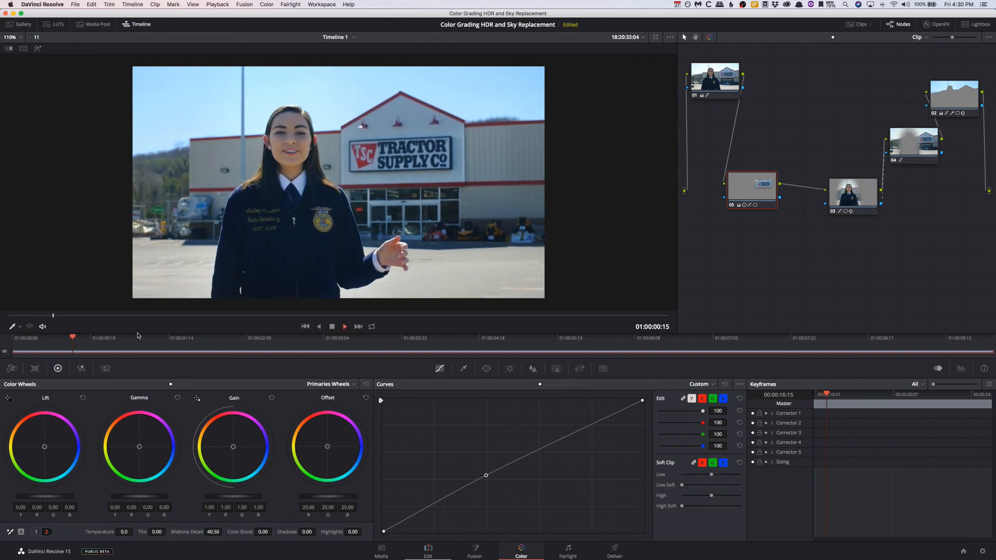
Track the sign window backward from the last frame to the clip's start with pan, tilt, zoom and rotate, and check the result.
click(553, 369)
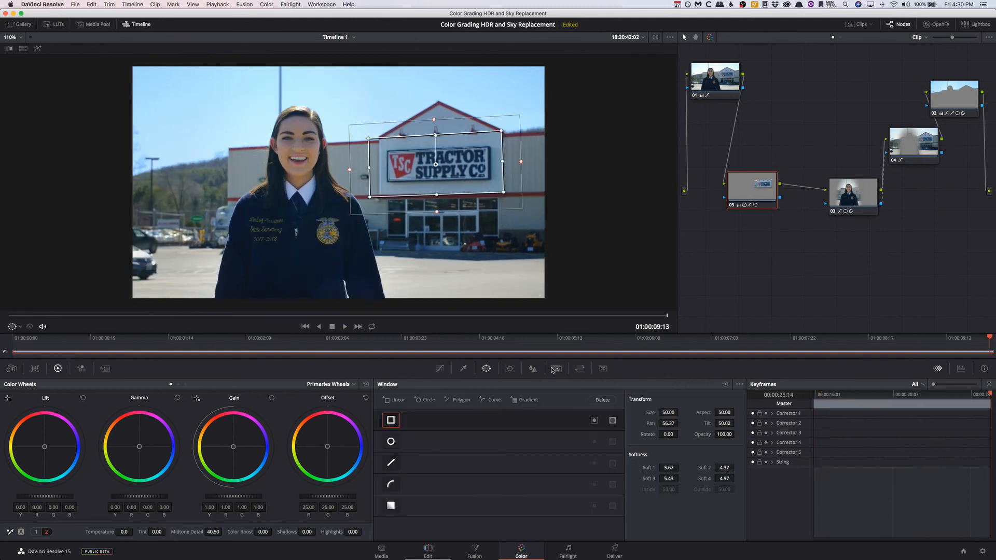
click(510, 369)
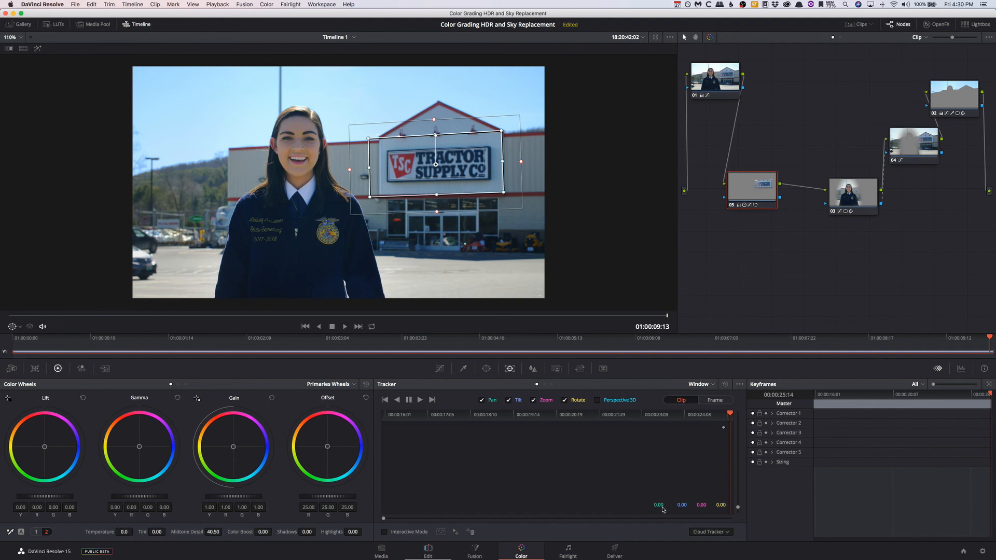
click(397, 400)
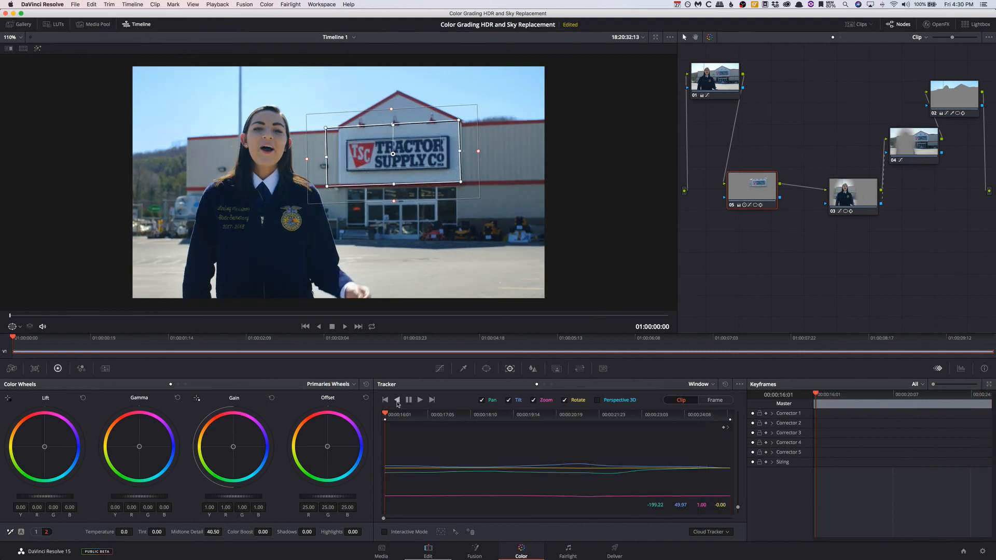
click(654, 316)
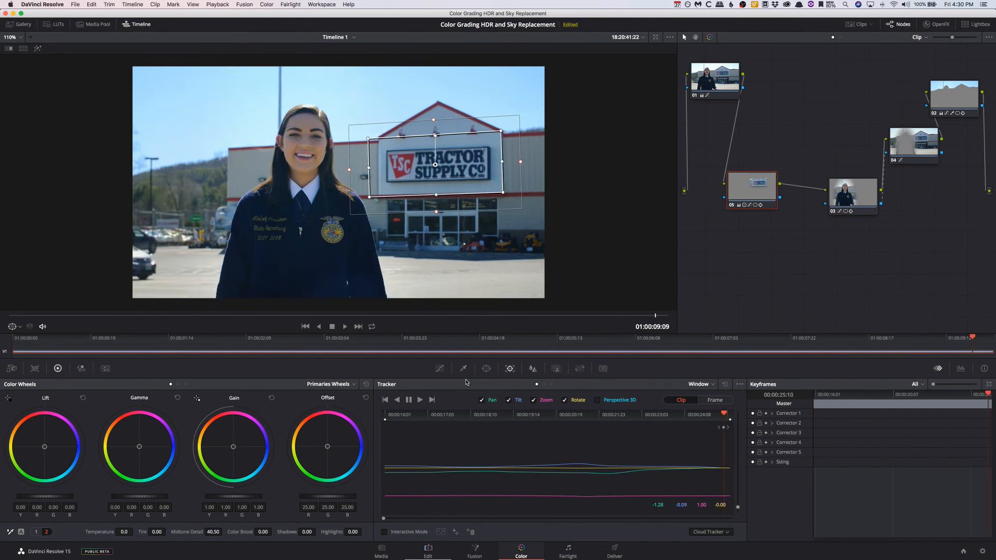
Disable nodes 04, 03, 05, 02 and 01 one at a time to review the ungraded image.
click(441, 369)
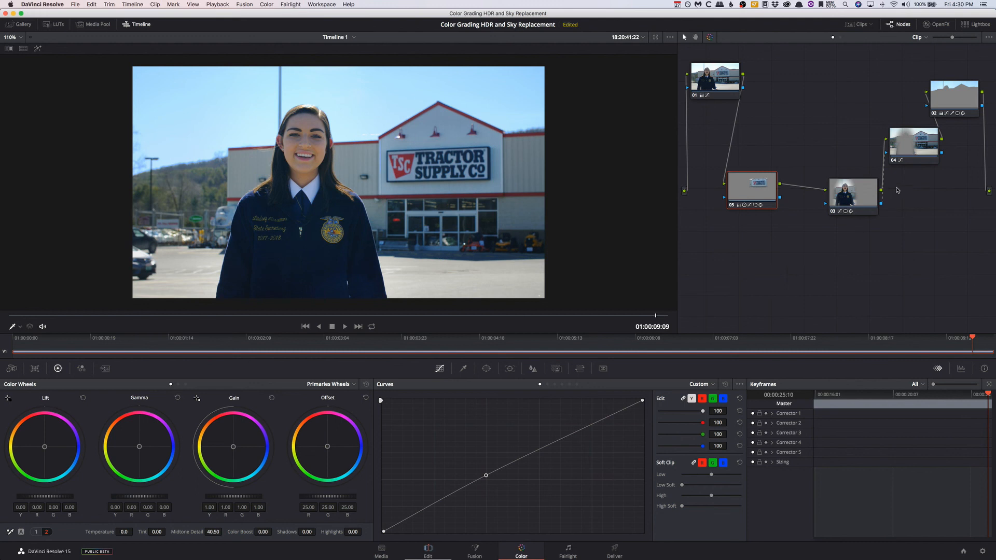
drag(916, 148, 911, 157)
click(889, 173)
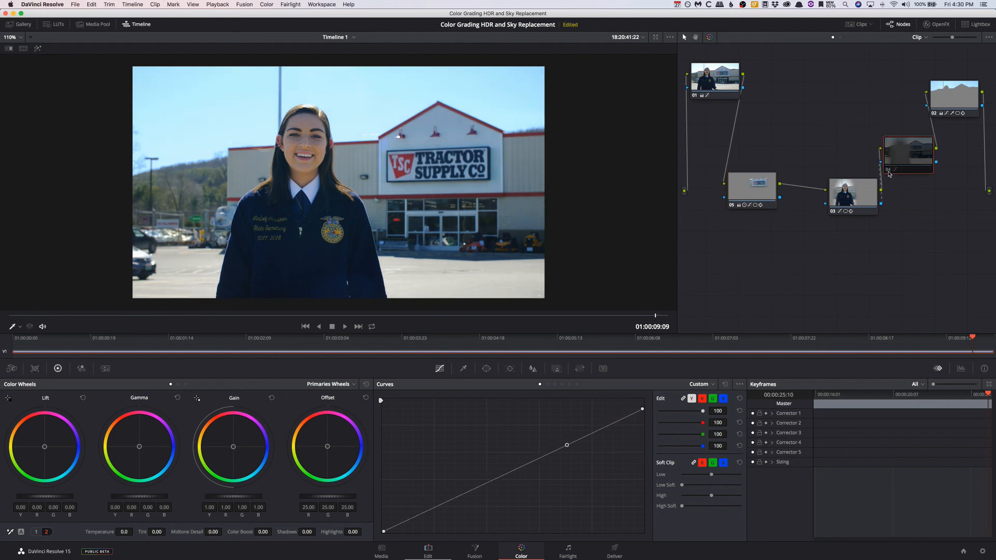
click(833, 211)
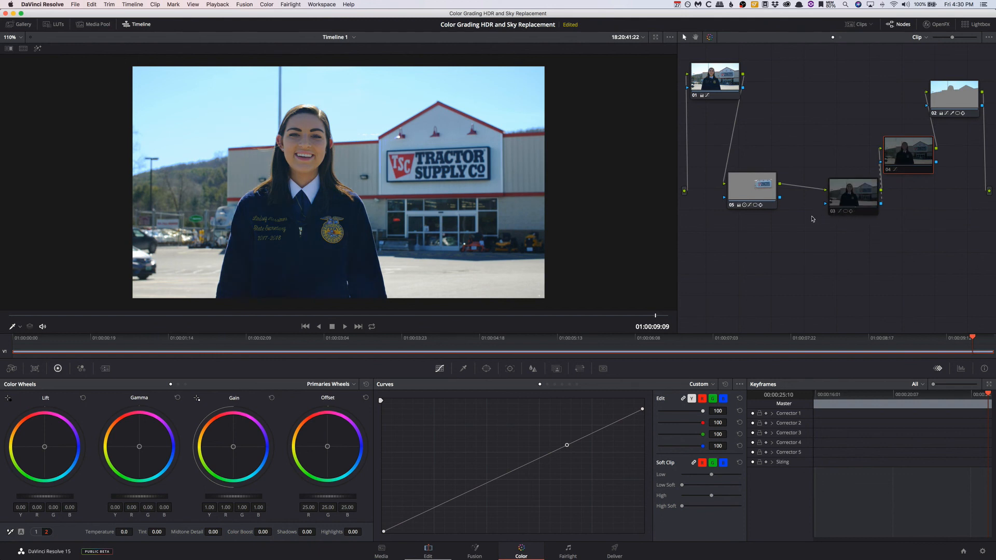
click(732, 206)
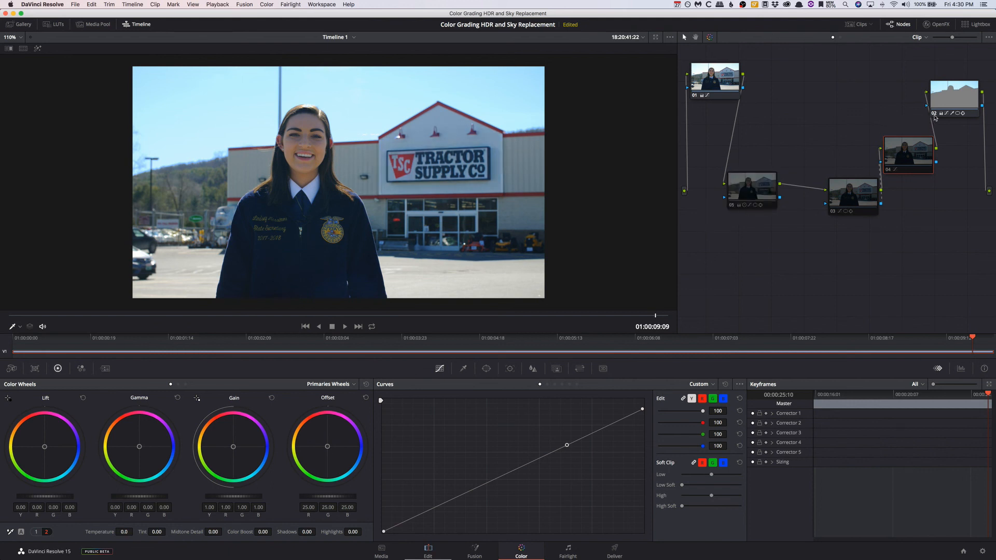
click(935, 115)
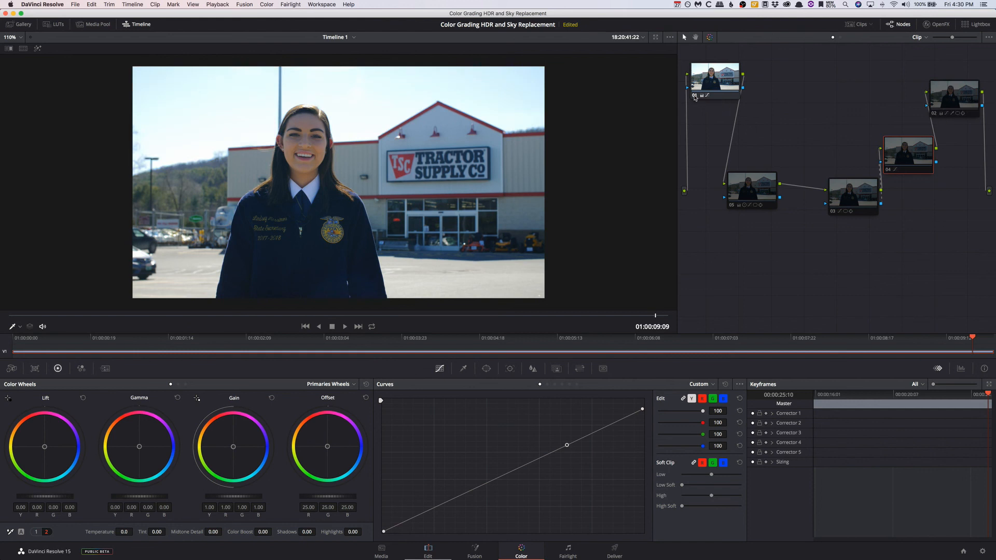
click(694, 96)
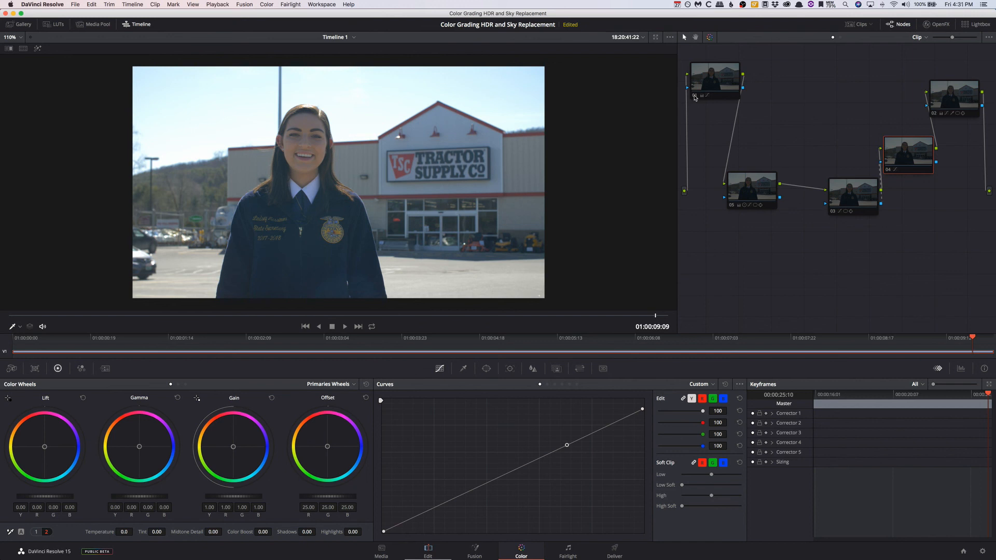
Re-enable nodes 01, 05, 03, 04 and 02 in turn to review what each adds to the grade.
click(694, 96)
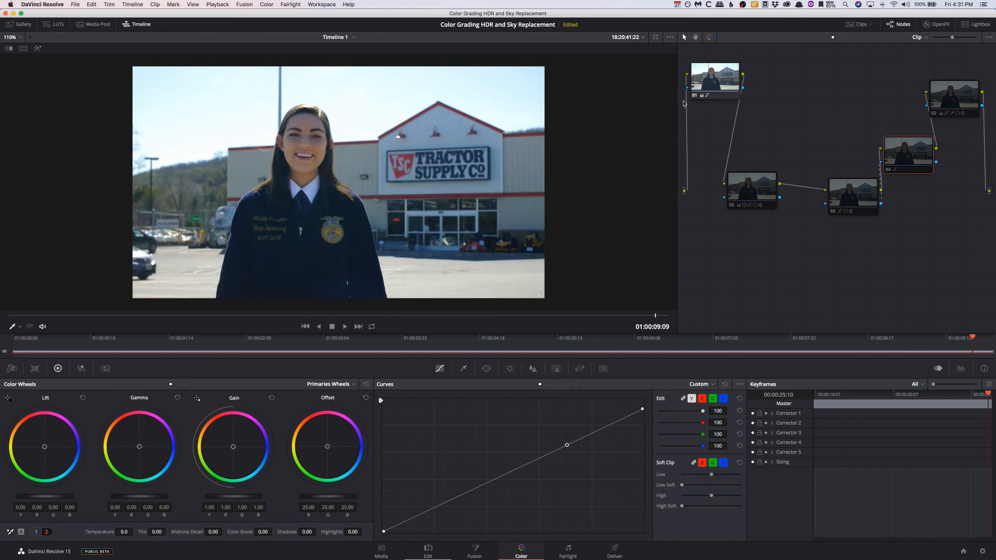
click(732, 207)
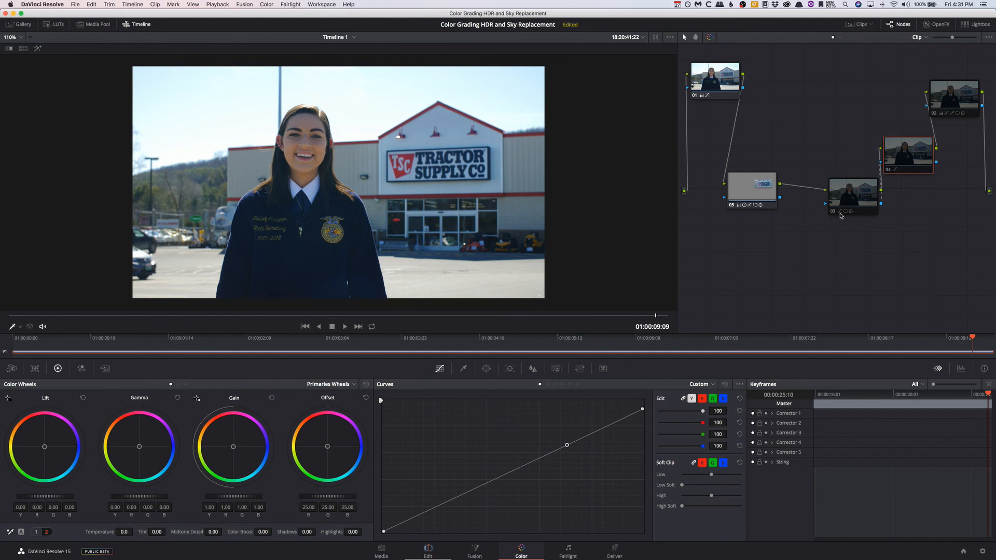
click(832, 212)
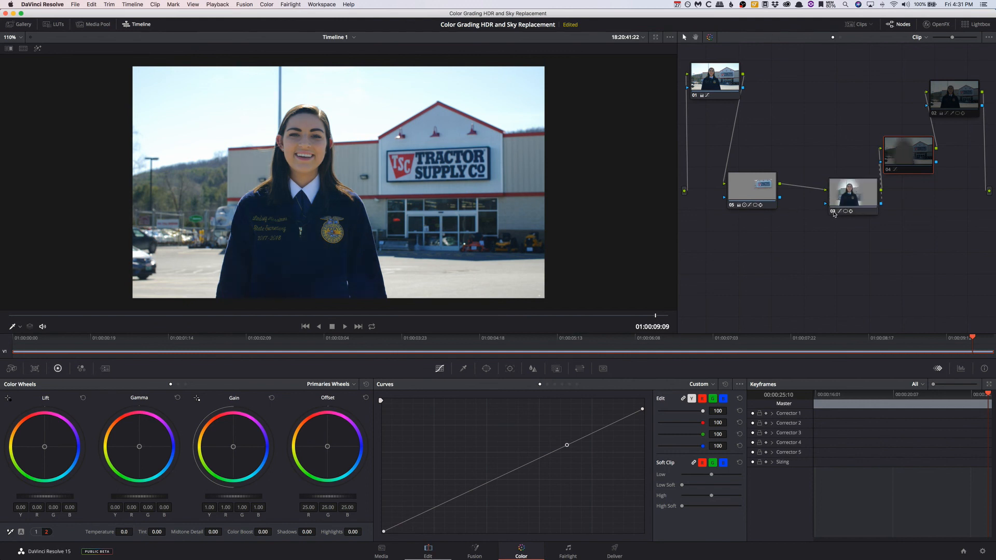
click(889, 170)
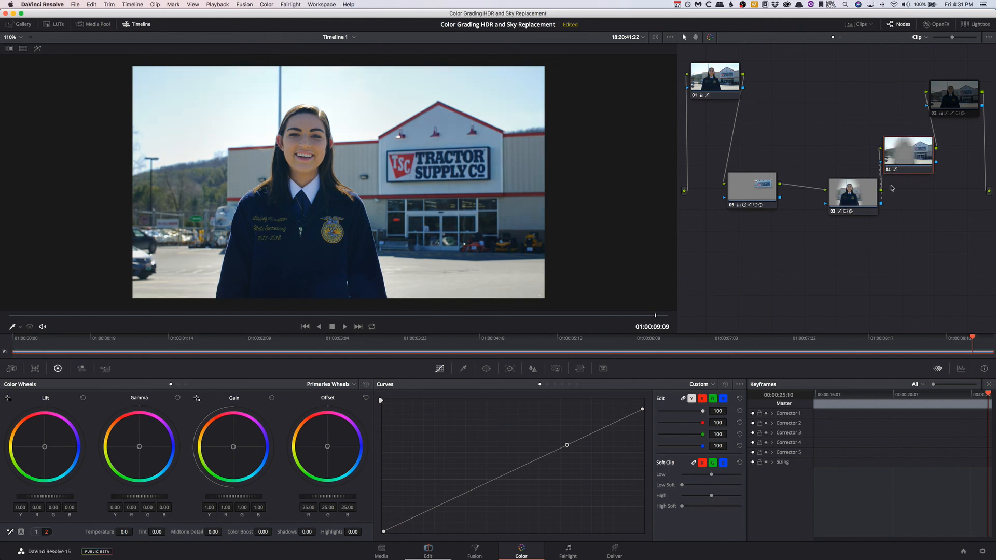
click(934, 114)
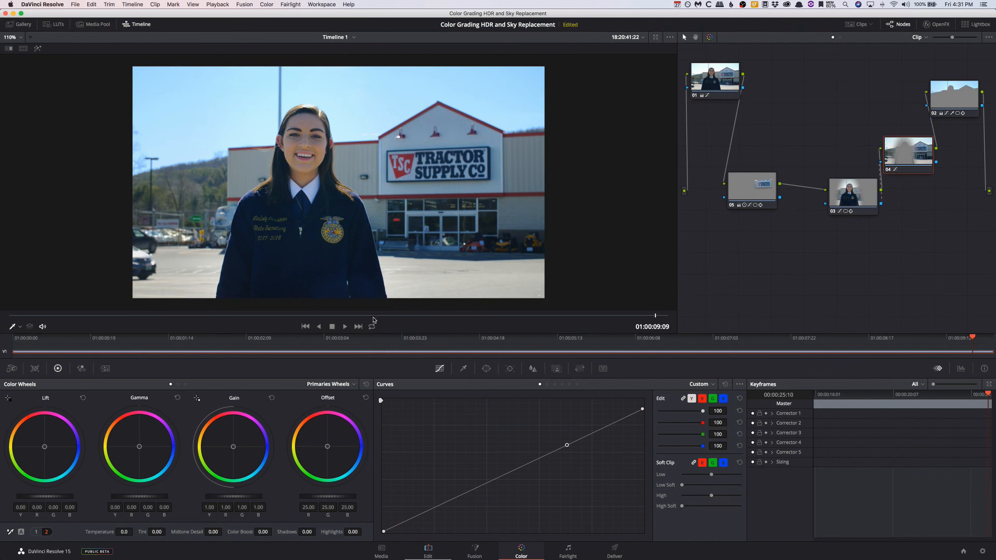
Scrub through the graded clip, nudge the shadow point on the first node's curve slightly, and save the project.
drag(383, 316, 647, 326)
click(727, 73)
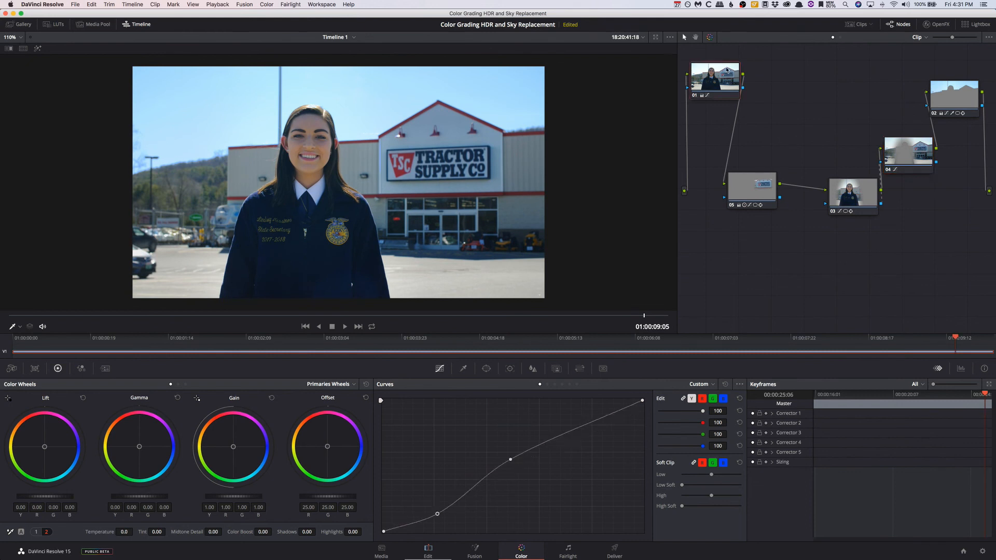
drag(437, 516, 437, 514)
key(super+s)
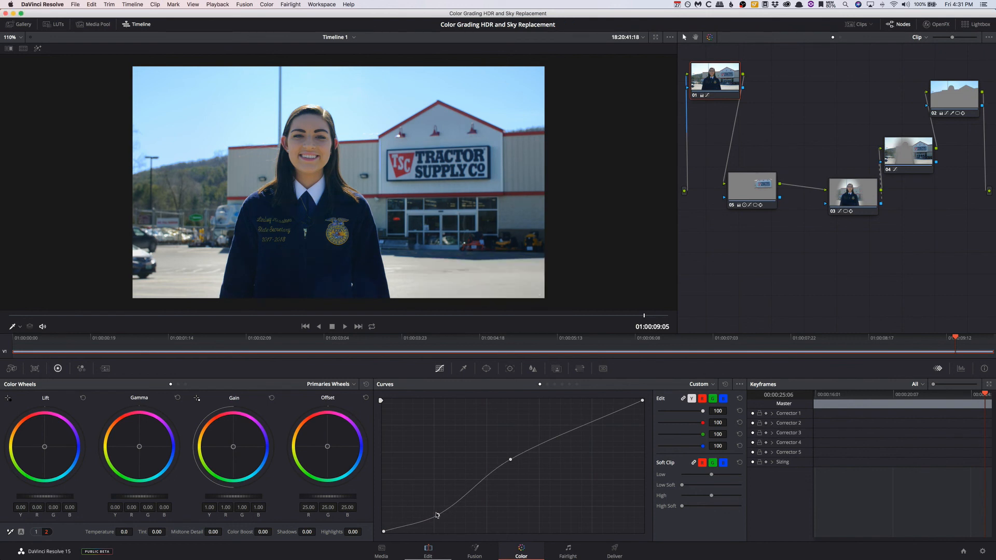